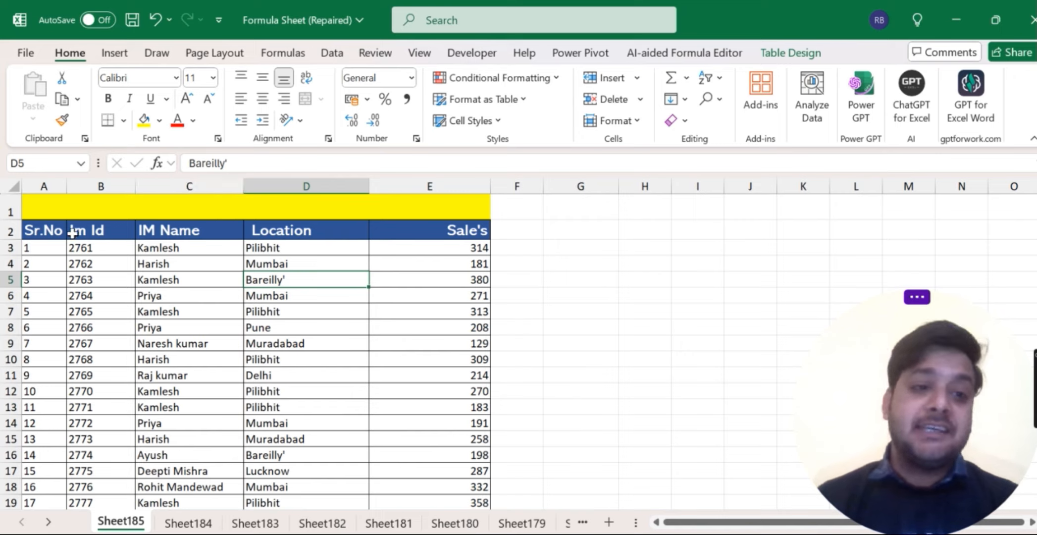
- Examine the table's column headers in row 2 and its data rows down to the last record
{"action": "left_click", "coordinate": [51, 230]}
{"action": "key", "text": "Right"}
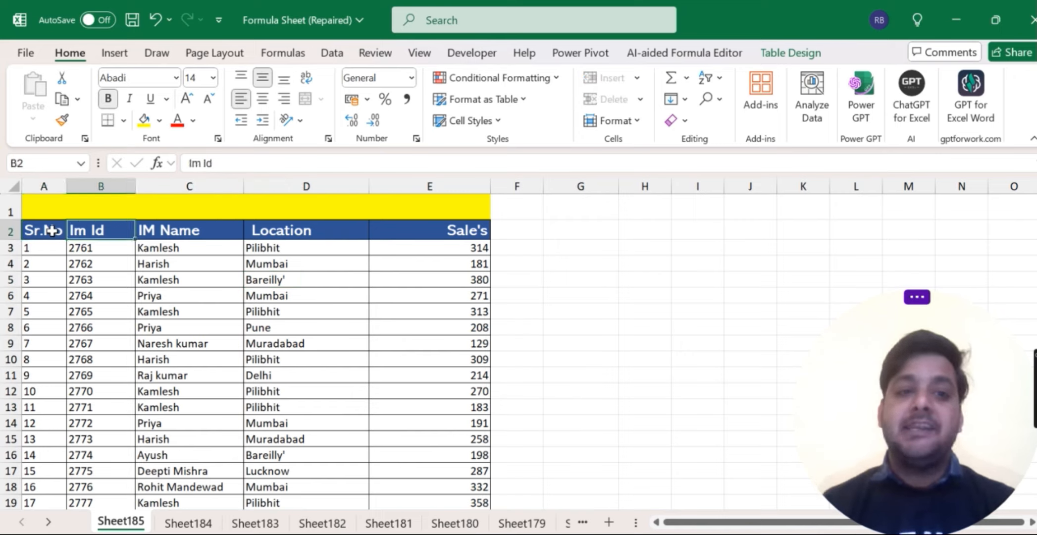
{"action": "key", "text": "Right"}
{"action": "key", "text": "Right"}
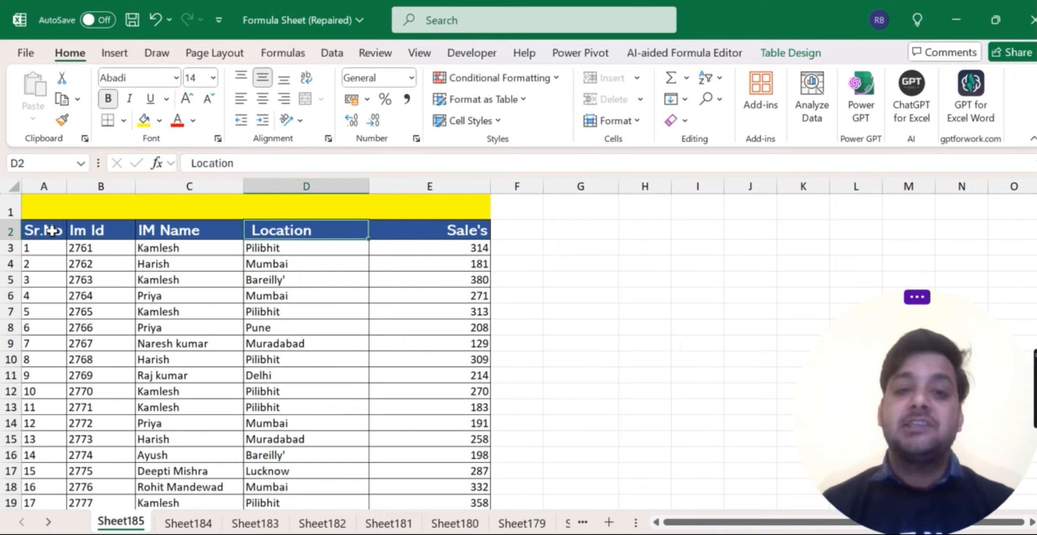
{"action": "key", "text": "Right"}
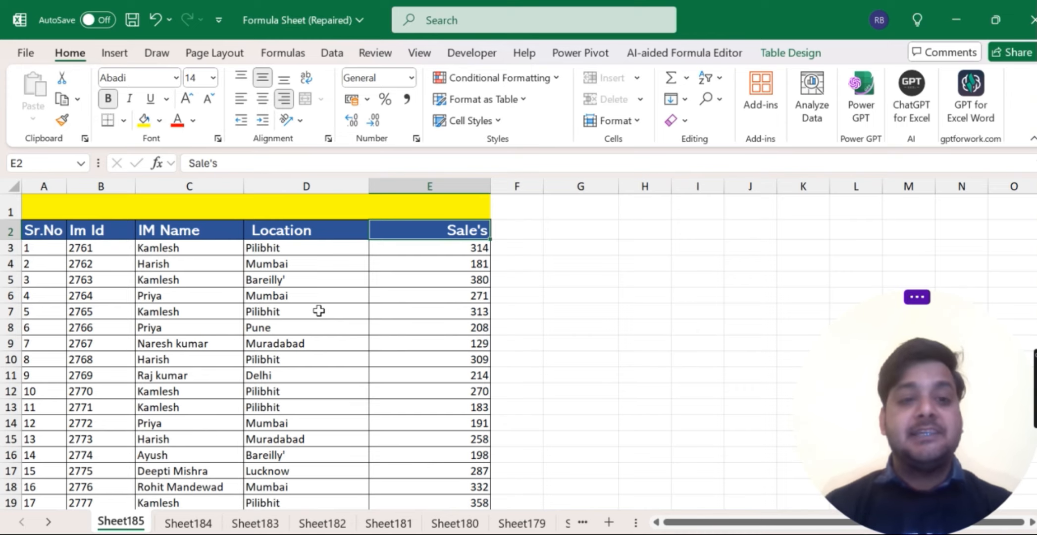
{"action": "scroll", "coordinate": [319, 311], "scroll_direction": "down", "scroll_amount": 10}
{"action": "scroll", "coordinate": [319, 311], "scroll_direction": "down", "scroll_amount": 13}
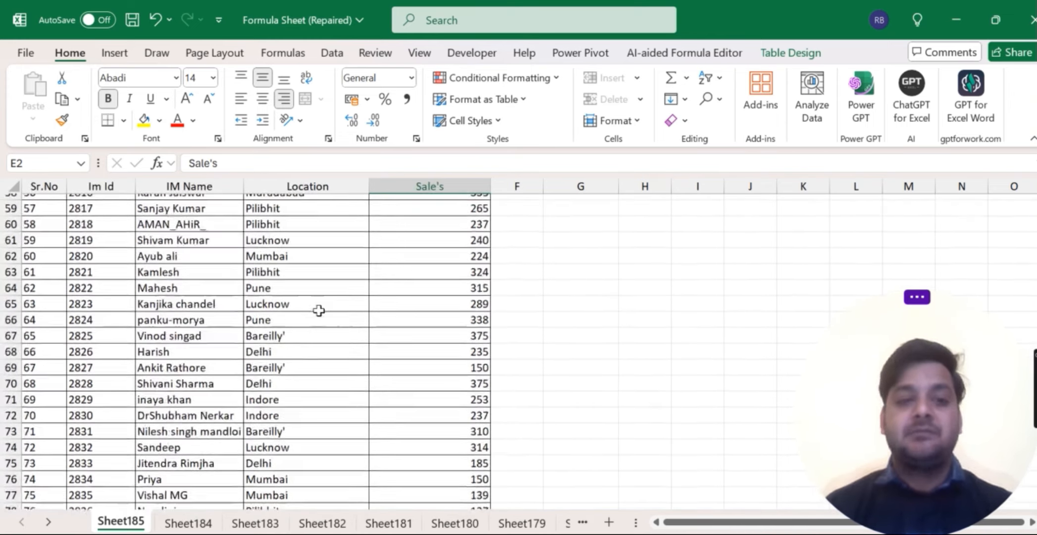
{"action": "scroll", "coordinate": [318, 311], "scroll_direction": "up", "scroll_amount": 1}
{"action": "scroll", "coordinate": [318, 310], "scroll_direction": "up", "scroll_amount": 1}
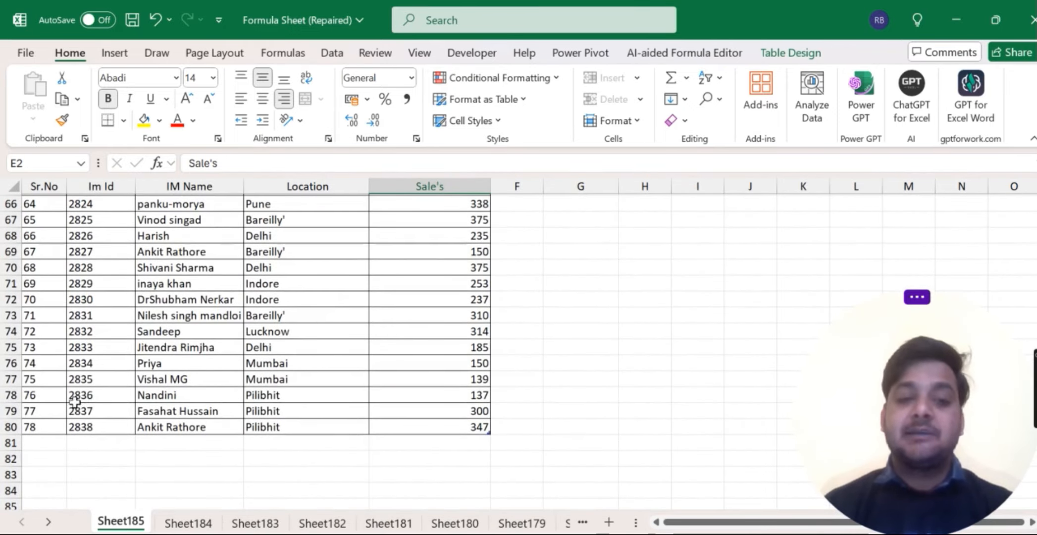
{"action": "scroll", "coordinate": [375, 363], "scroll_direction": "up", "scroll_amount": 20}
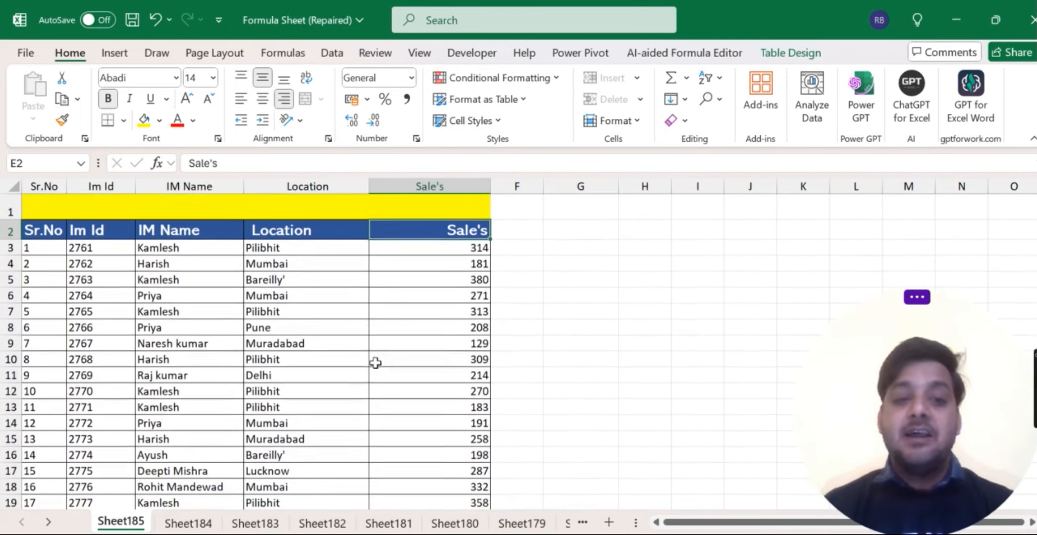
- Review the entries in the IM Name, Location and Sale's columns
{"action": "left_click_drag", "start_coordinate": [212, 261], "coordinate": [222, 470]}
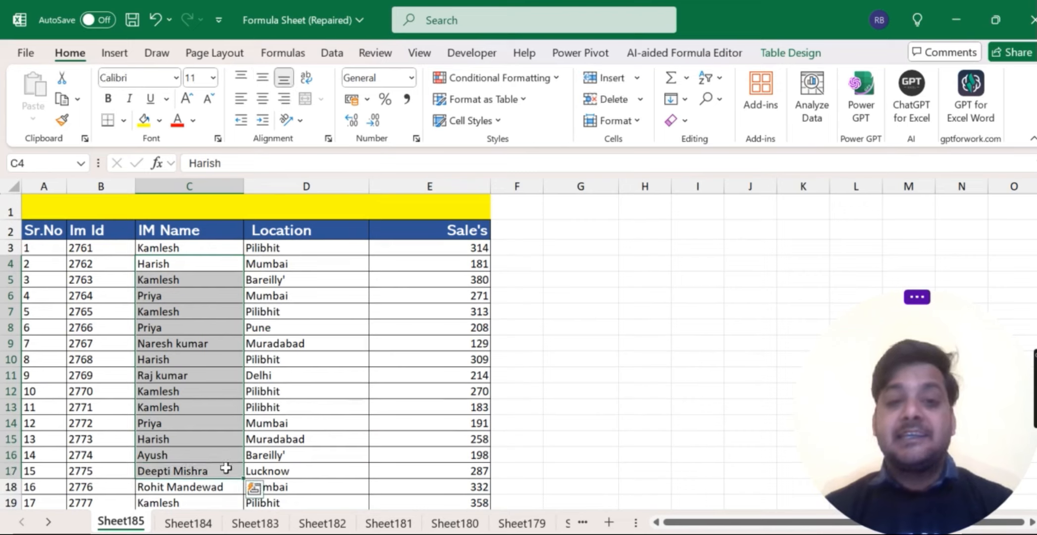
{"action": "left_click", "coordinate": [293, 285]}
{"action": "left_click", "coordinate": [296, 459], "text": "shift"}
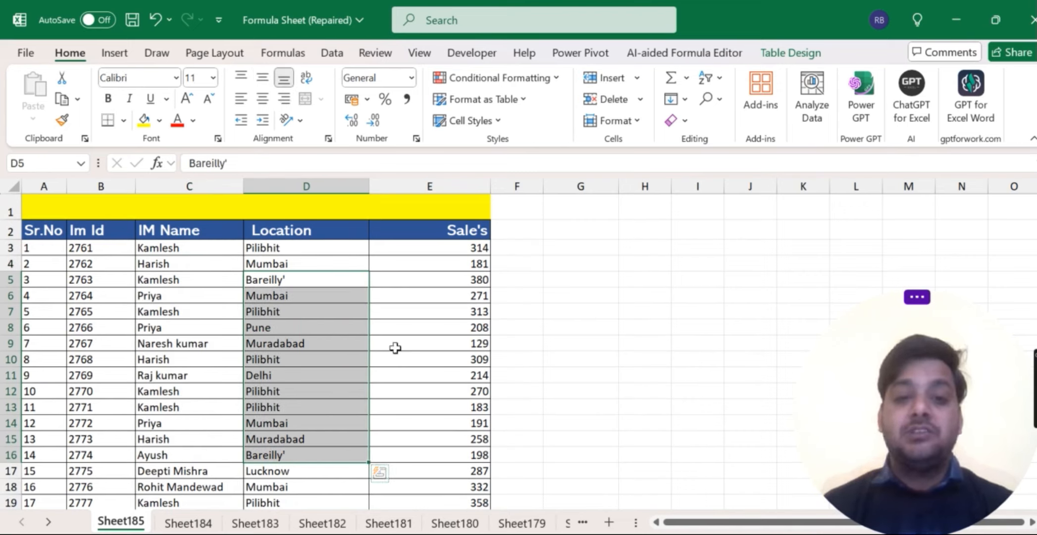
{"action": "left_click_drag", "start_coordinate": [406, 298], "coordinate": [419, 388]}
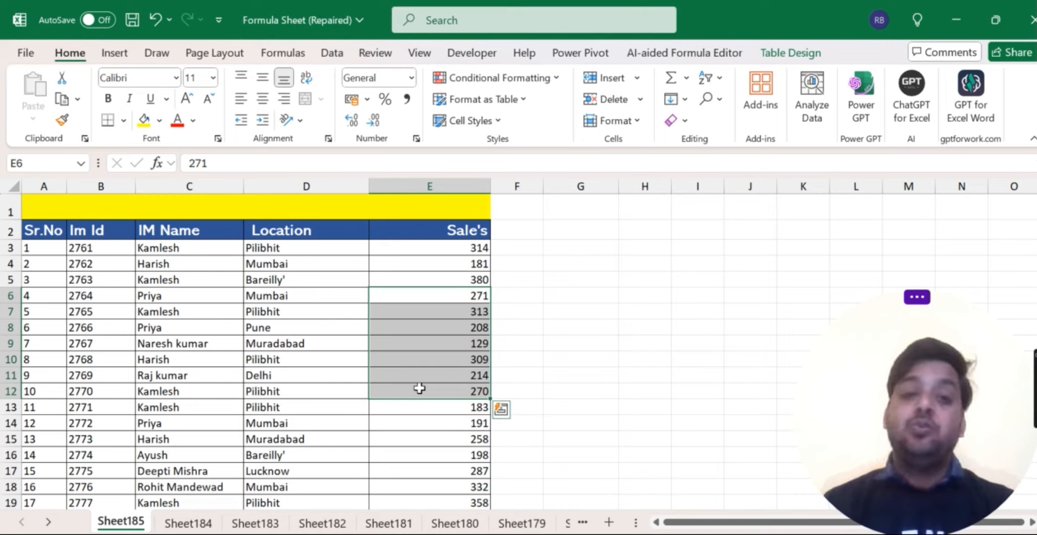
{"action": "left_click", "coordinate": [262, 283]}
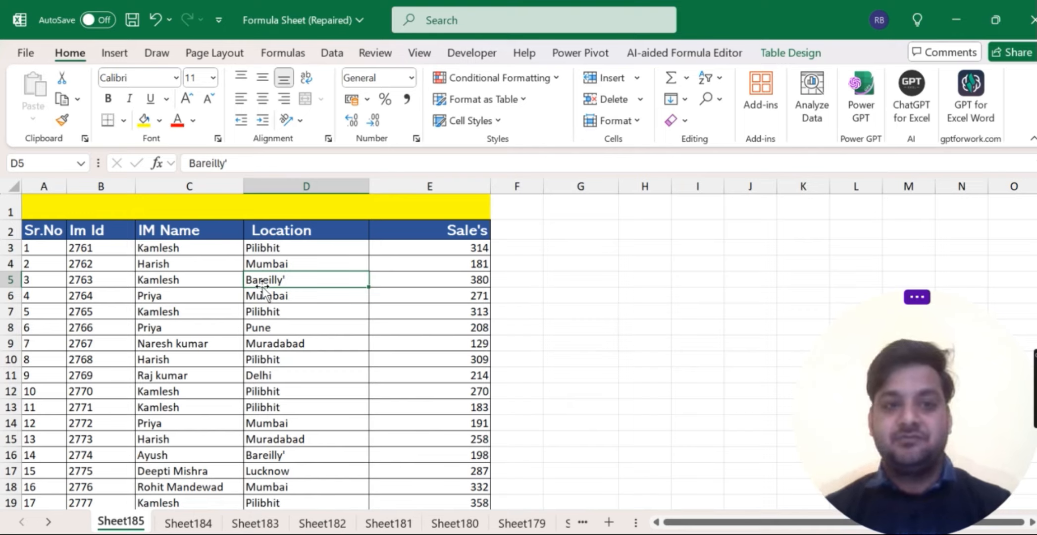
{"action": "left_click", "coordinate": [601, 296]}
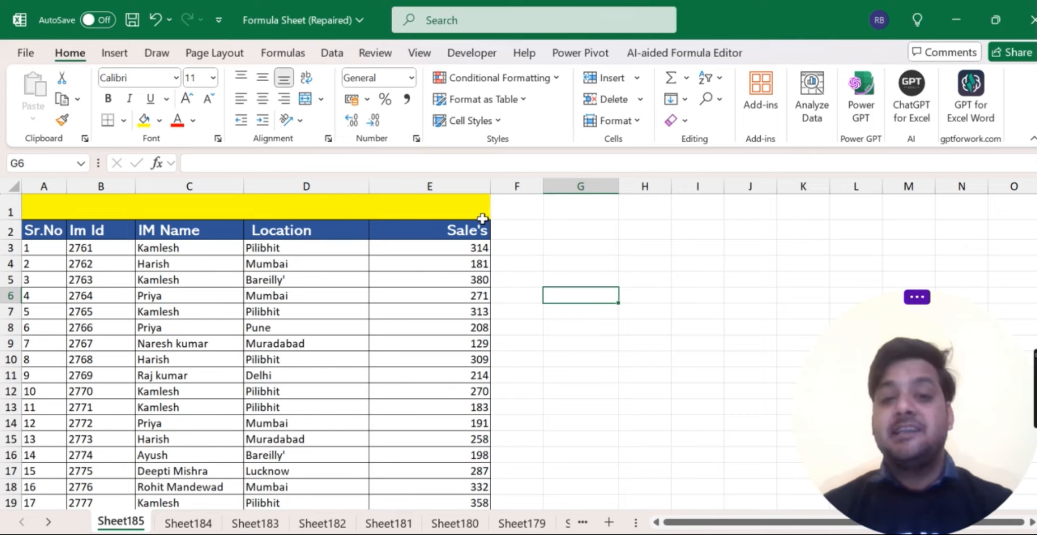
- Turn on filtering for the table's header row, from Sr.No to Sale's
{"action": "left_click", "coordinate": [474, 233]}
{"action": "key", "text": "shift+Left"}
{"action": "key", "text": "shift+Left"}
{"action": "key", "text": "shift+Left"}
{"action": "key", "text": "shift+Left"}
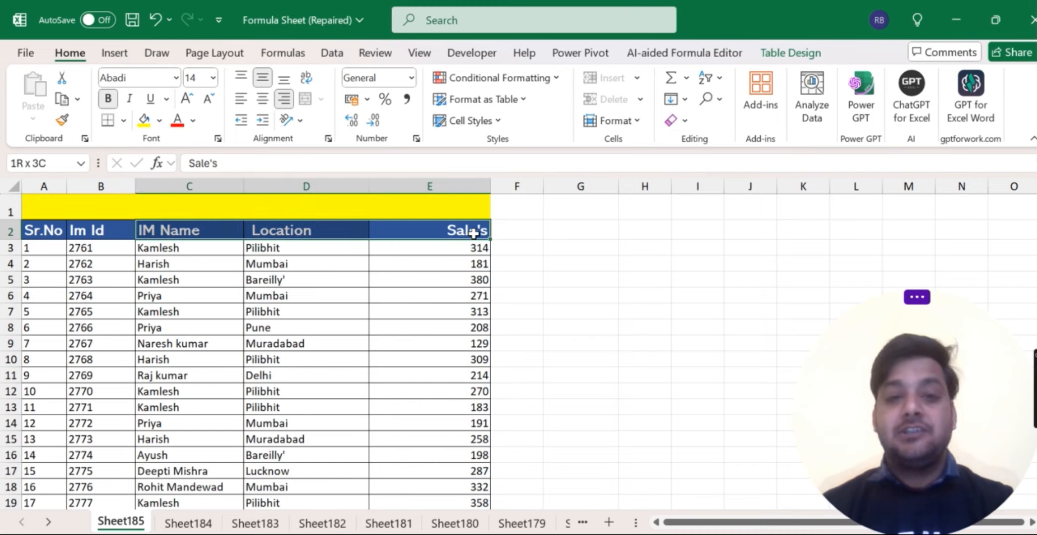
{"action": "key", "text": "ctrl+shift+l"}
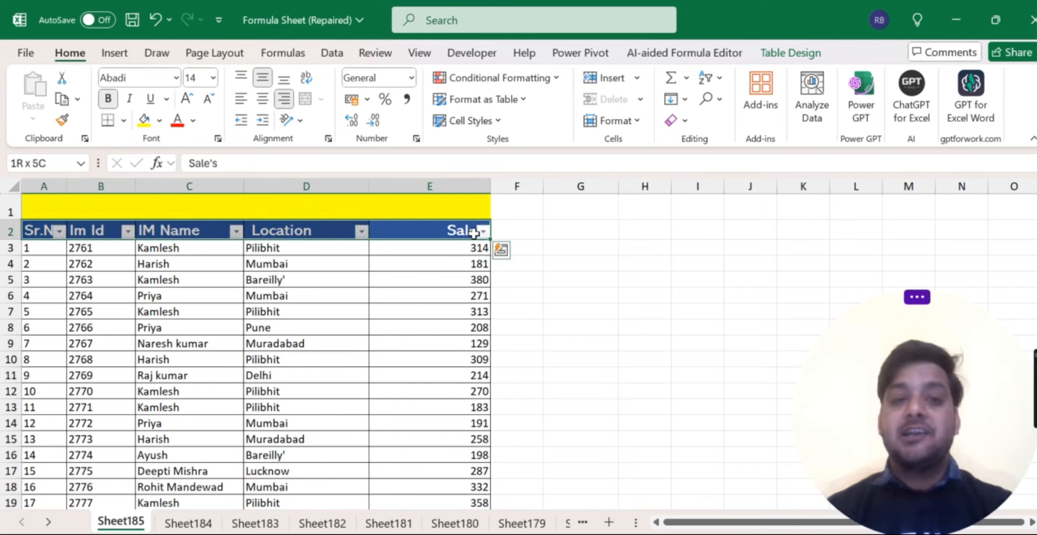
{"action": "key", "text": "Left"}
{"action": "key", "text": "Left"}
{"action": "key", "text": "Right"}
{"action": "key", "text": "Right"}
{"action": "key", "text": "Right"}
{"action": "key", "text": "Left"}
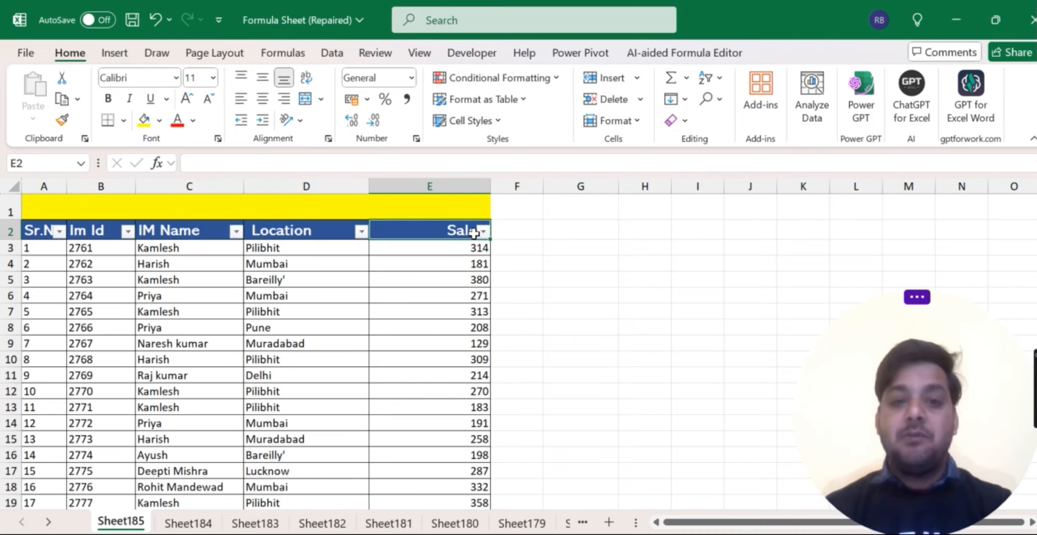
- Check the lowest and highest values in the Sale's filter list and filter the column to show only 128
{"action": "key", "text": "alt+Down"}
{"action": "key", "text": "Down"}
{"action": "key", "text": "Down"}
{"action": "key", "text": "Down"}
{"action": "key", "text": "Down"}
{"action": "key", "text": "Down"}
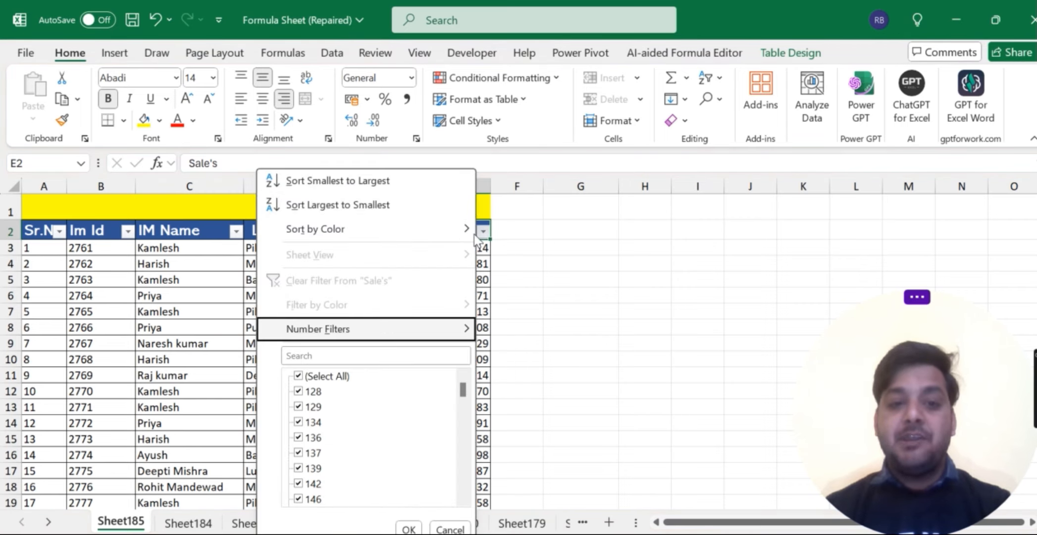
{"action": "key", "text": "space"}
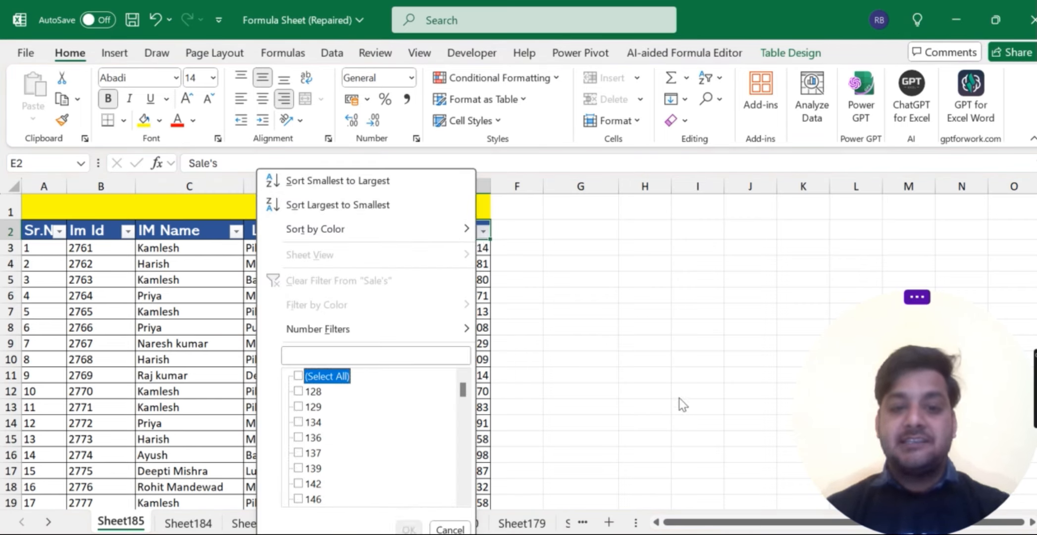
{"action": "left_click_drag", "start_coordinate": [463, 389], "coordinate": [462, 498]}
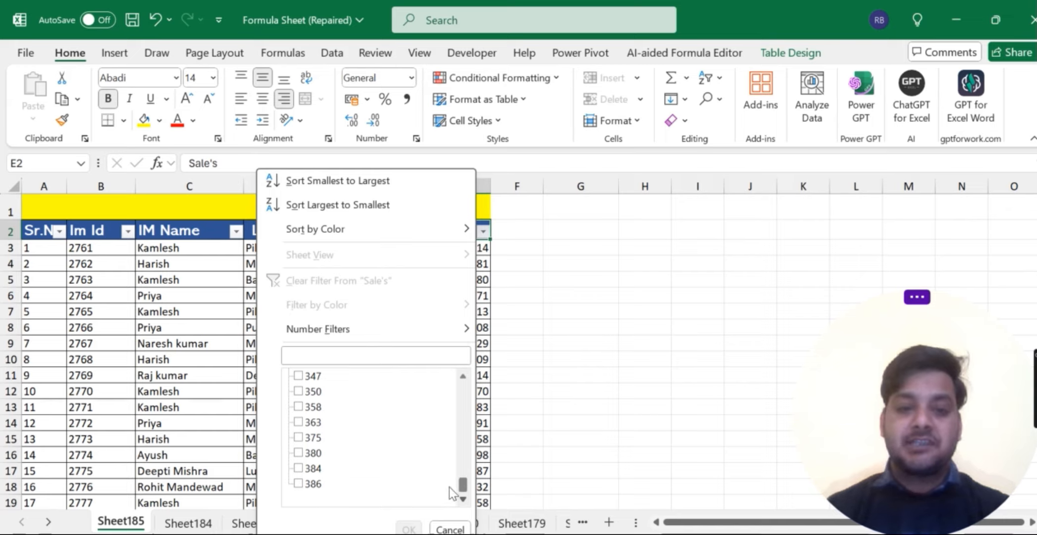
{"action": "left_click_drag", "start_coordinate": [464, 491], "coordinate": [468, 382]}
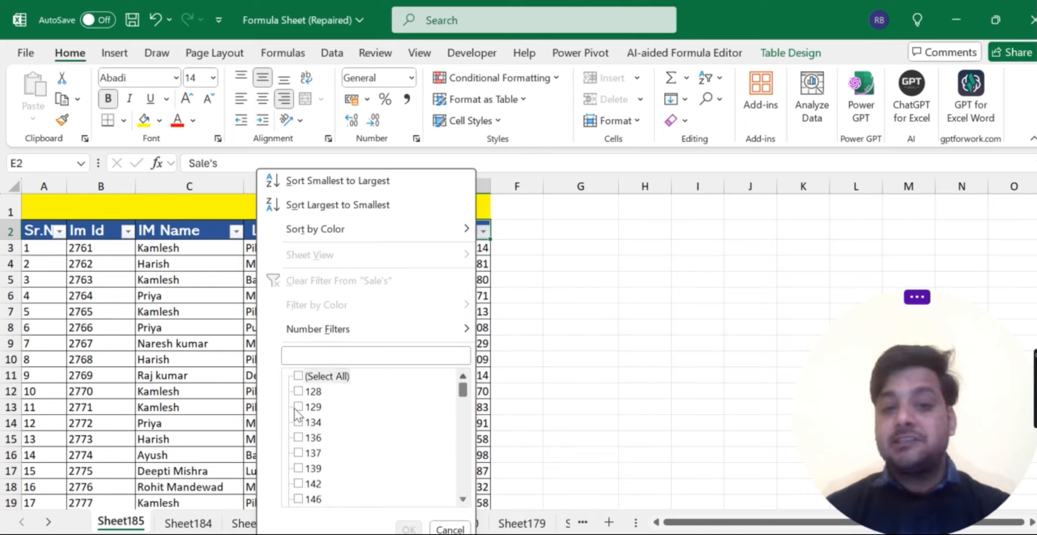
{"action": "left_click", "coordinate": [299, 391]}
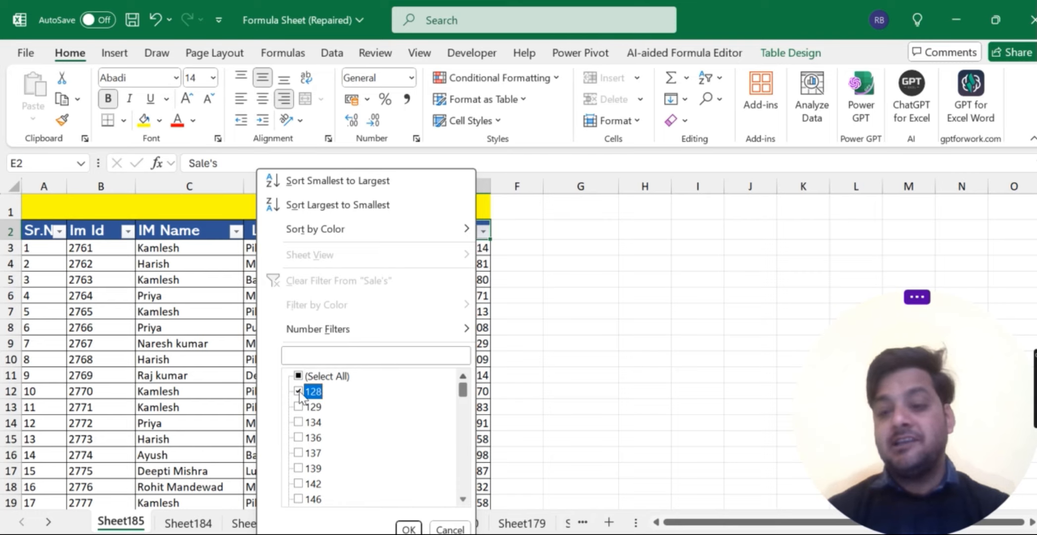
{"action": "key", "text": "Return"}
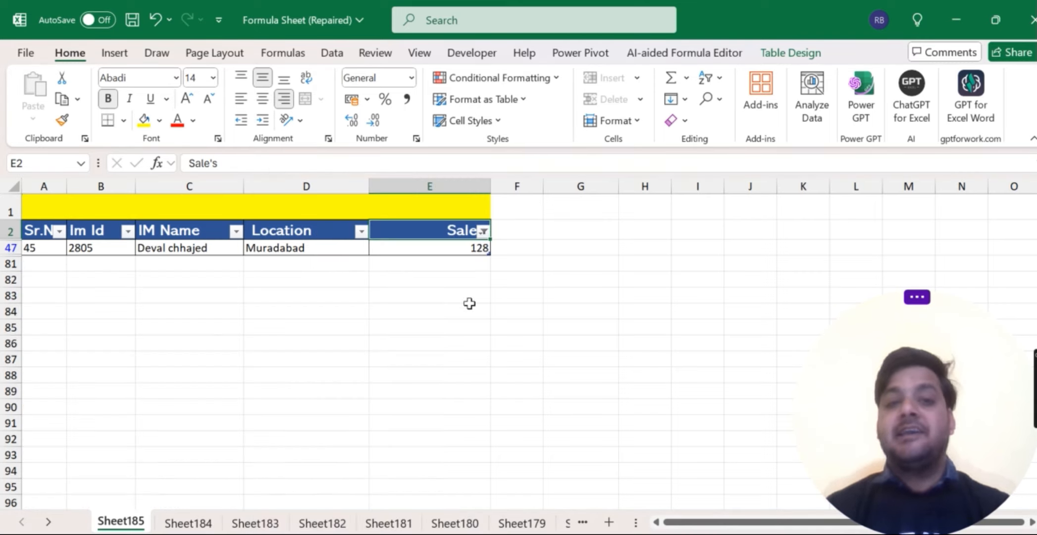
- Undo the Sale's column filter and turn off filtering for the table
{"action": "key", "text": "ctrl+z"}
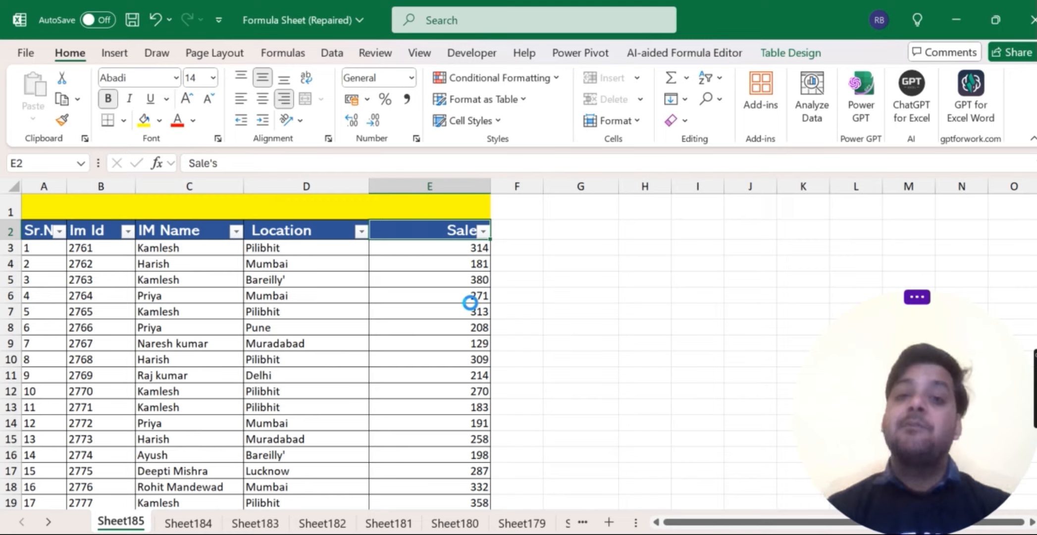
{"action": "key", "text": "ctrl+shift+l"}
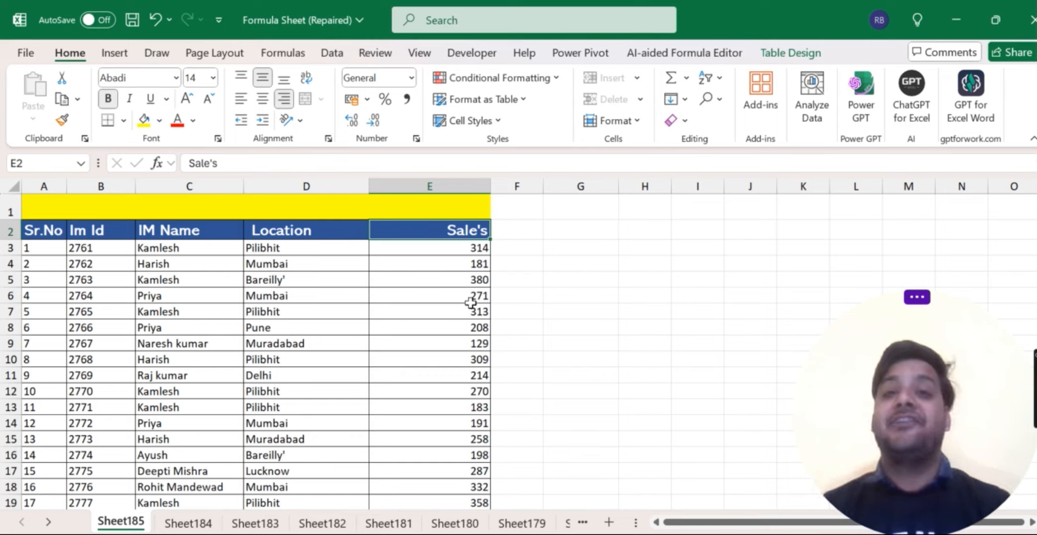
- Enter the title "XLOOKUP+MIN Formula" in the yellow merged cell A1 above the table
{"action": "left_click", "coordinate": [293, 354]}
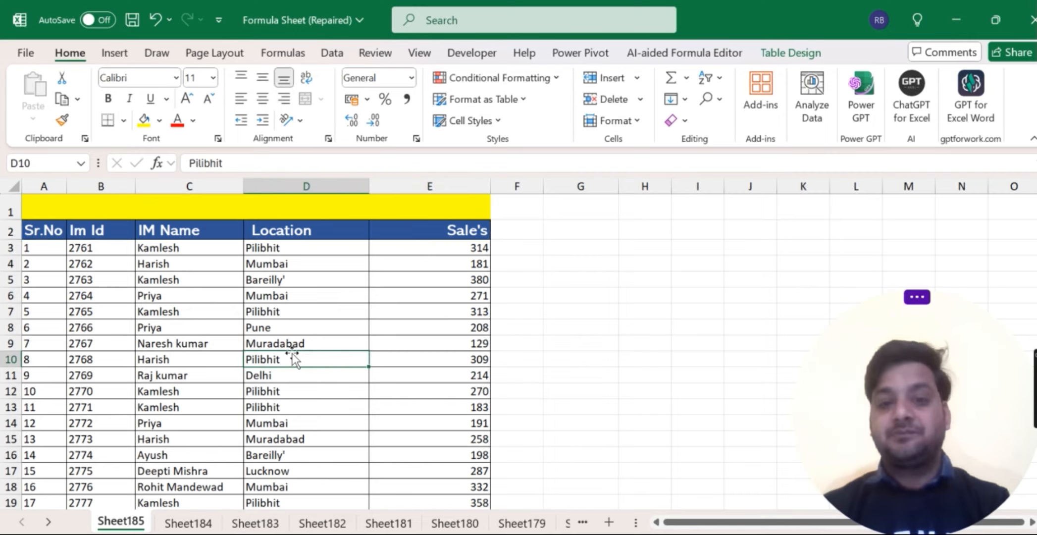
{"action": "key", "text": "Left"}
{"action": "key", "text": "Up"}
{"action": "key", "text": "Up"}
{"action": "key", "text": "Up"}
{"action": "key", "text": "Up"}
{"action": "key", "text": "Up"}
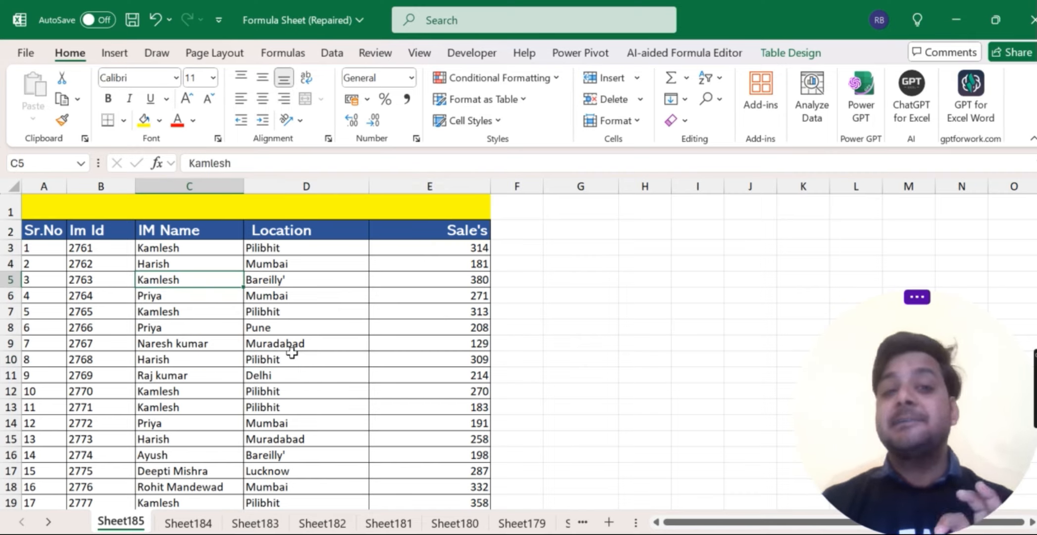
{"action": "key", "text": "Up"}
{"action": "key", "text": "Up"}
{"action": "key", "text": "Up"}
{"action": "key", "text": "Up"}
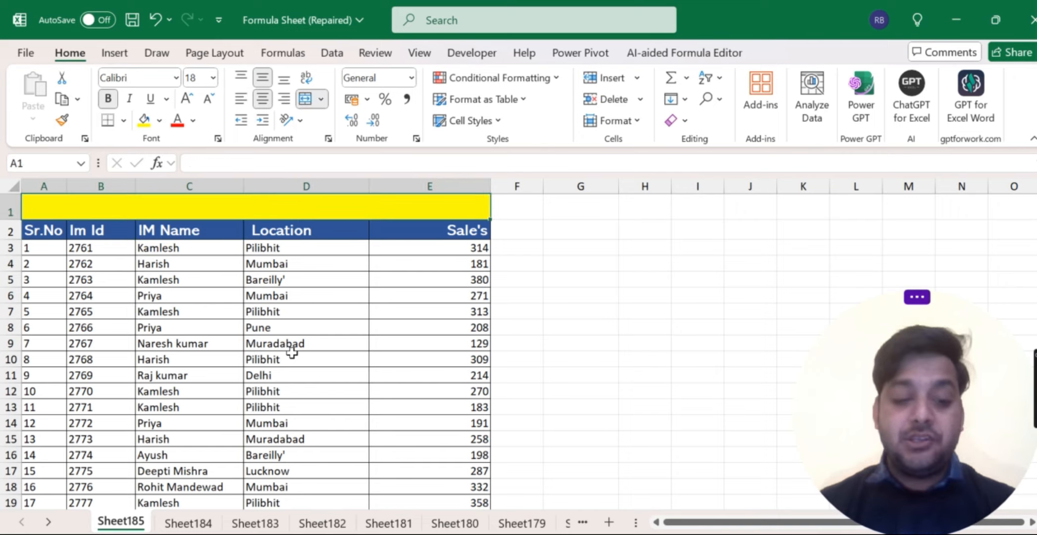
{"action": "key", "text": "Caps_Lock"}
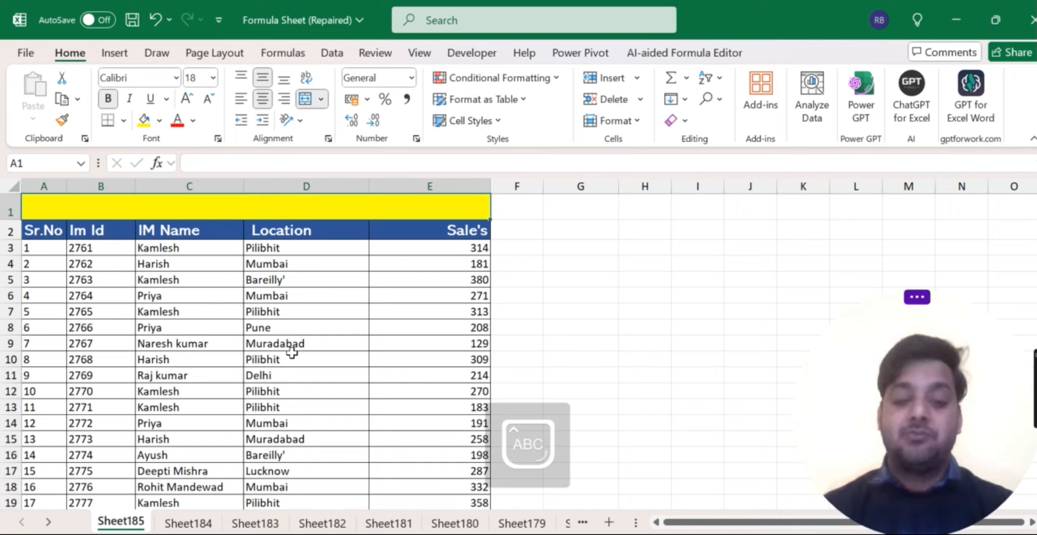
{"action": "type", "text": "XLOOKU"}
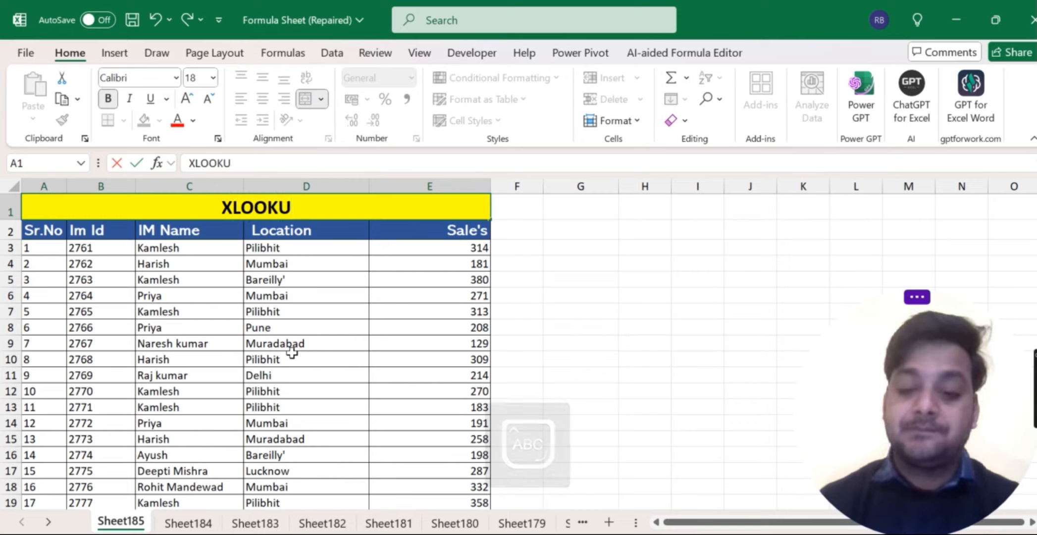
{"action": "type", "text": "P"}
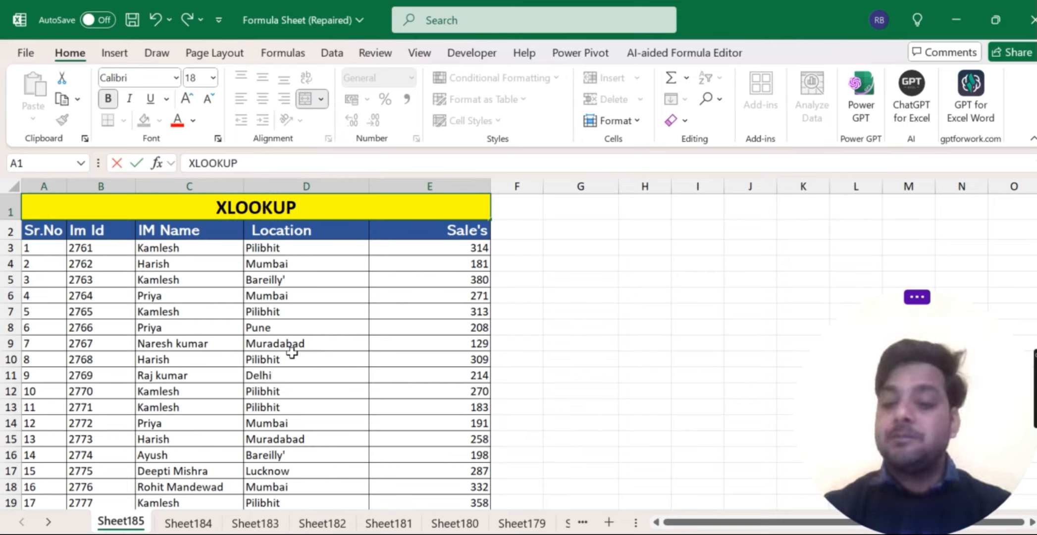
{"action": "type", "text": "+MI"}
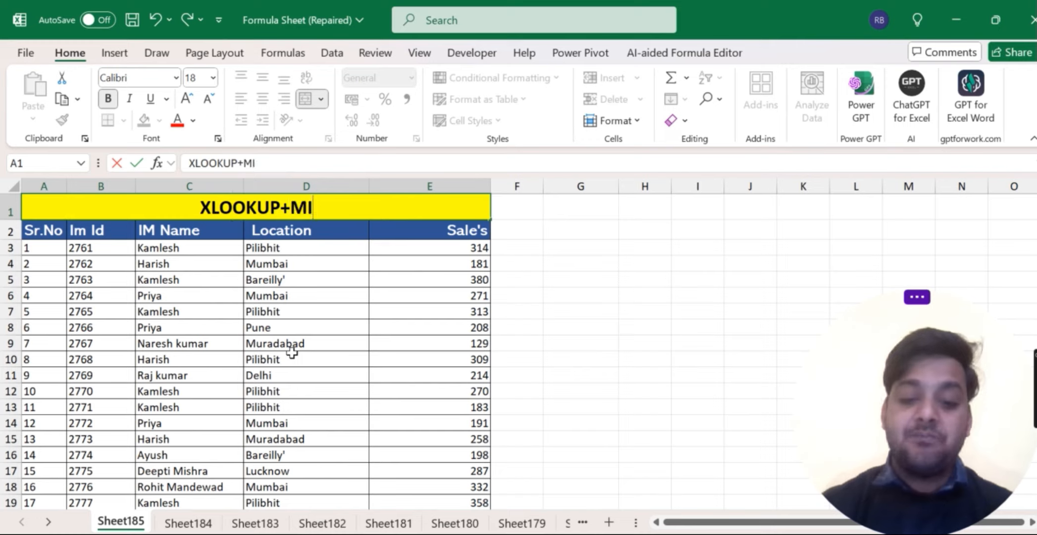
{"action": "type", "text": "N"}
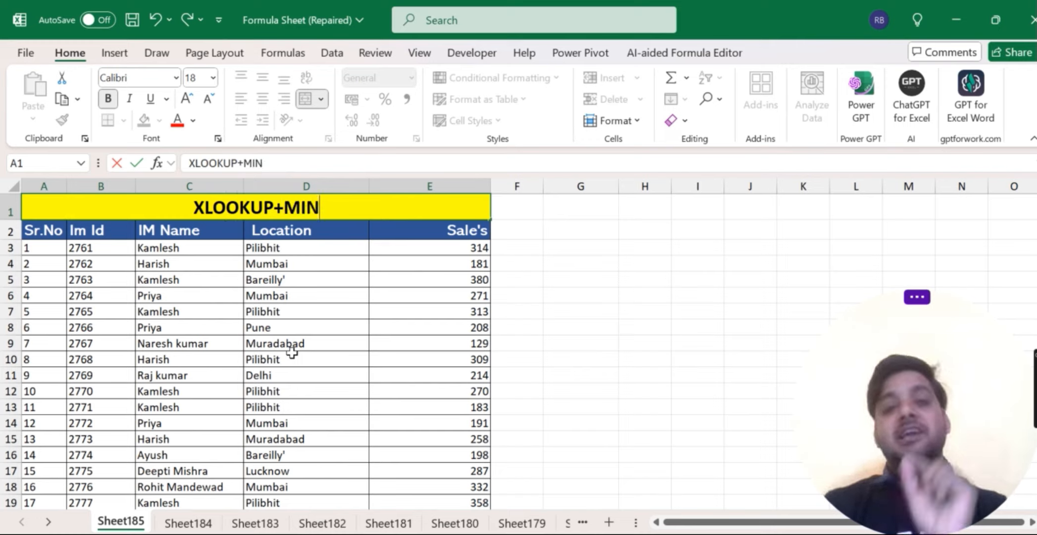
{"action": "key", "text": "Caps_Lock"}
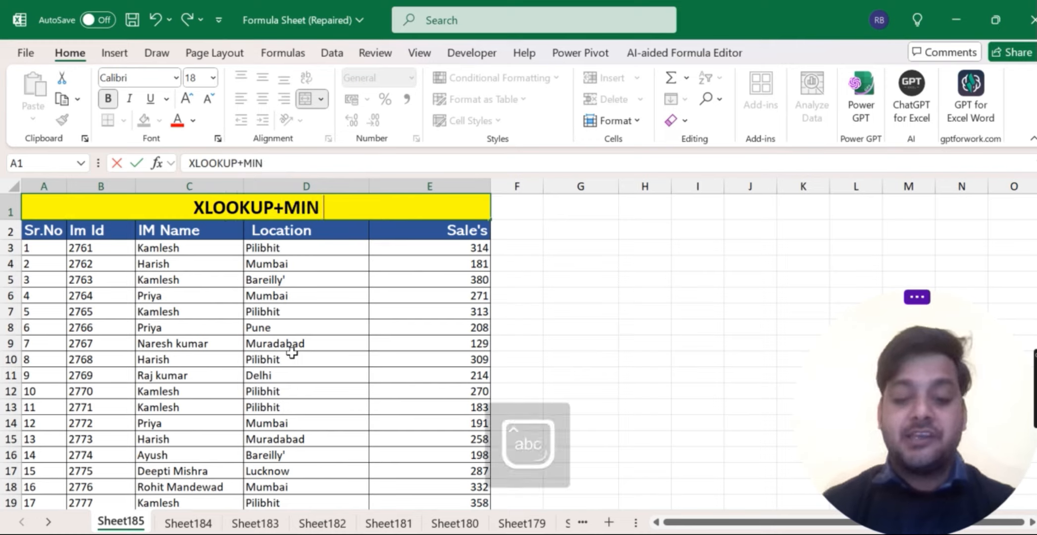
{"action": "type", "text": "Formulas"}
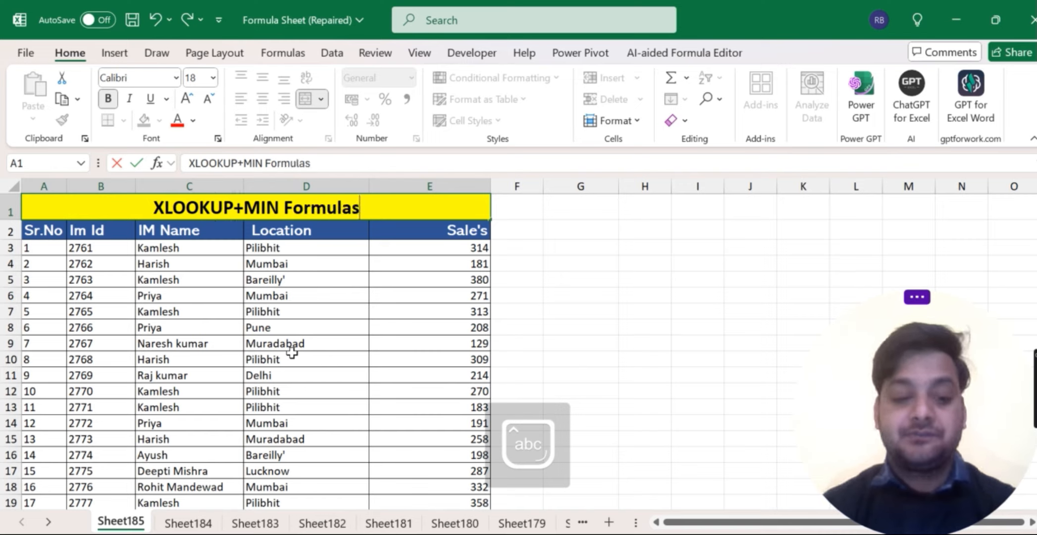
{"action": "key", "text": "BackSpace"}
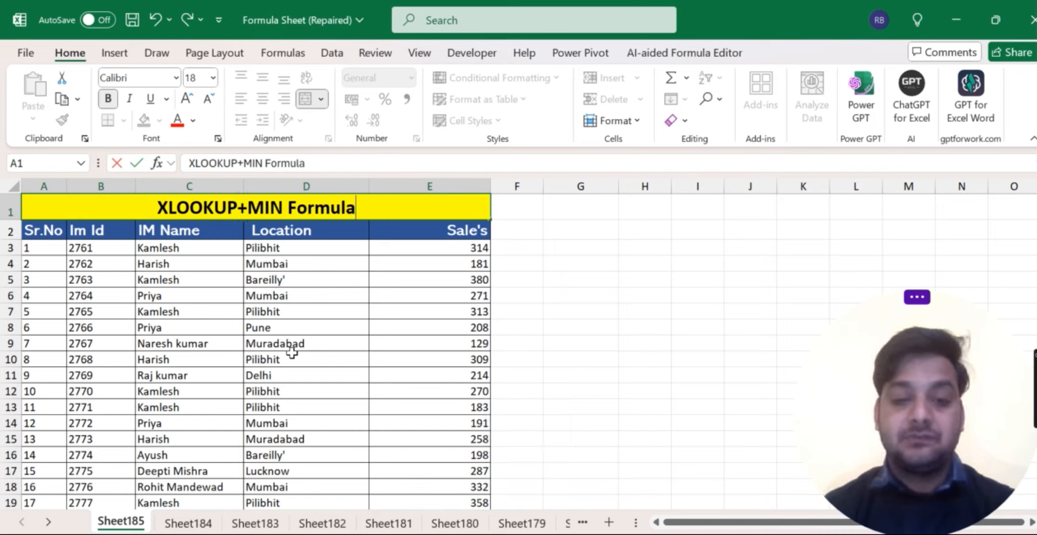
{"action": "key", "text": "Return"}
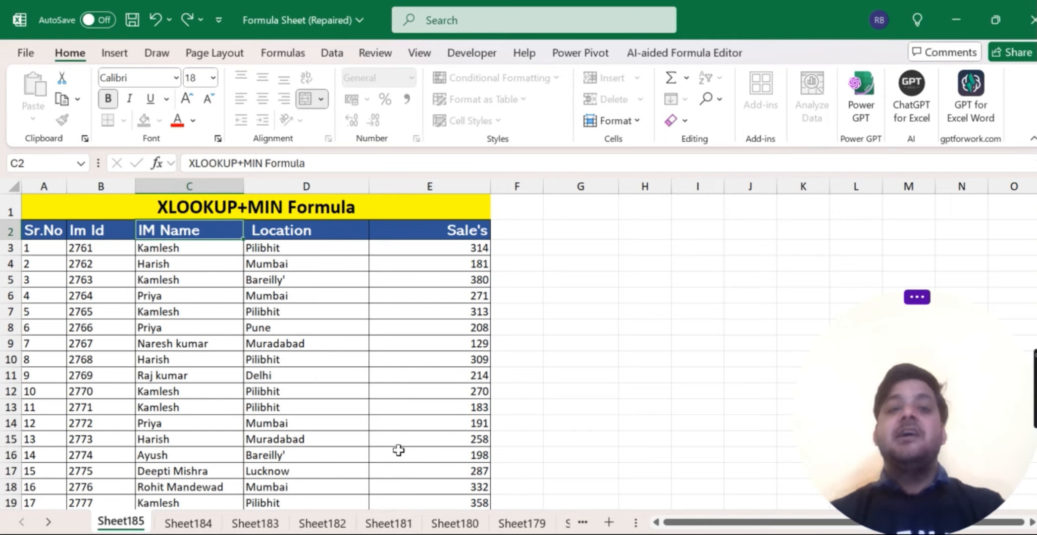
{"action": "left_click", "coordinate": [320, 388]}
{"action": "left_click", "coordinate": [204, 210]}
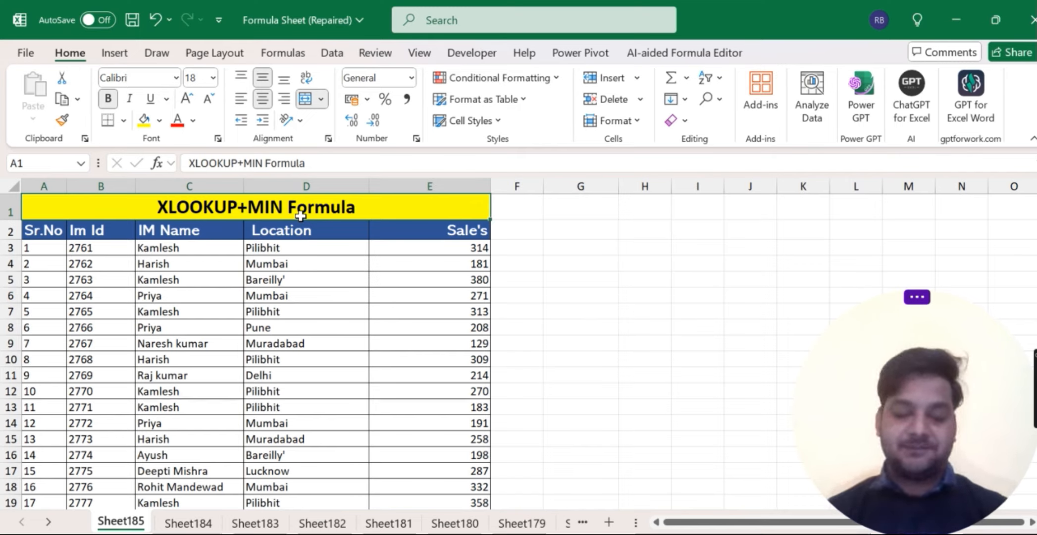
- Enter the header "Imployees Name" in cell G3 beside the sales table
{"action": "left_click", "coordinate": [430, 290]}
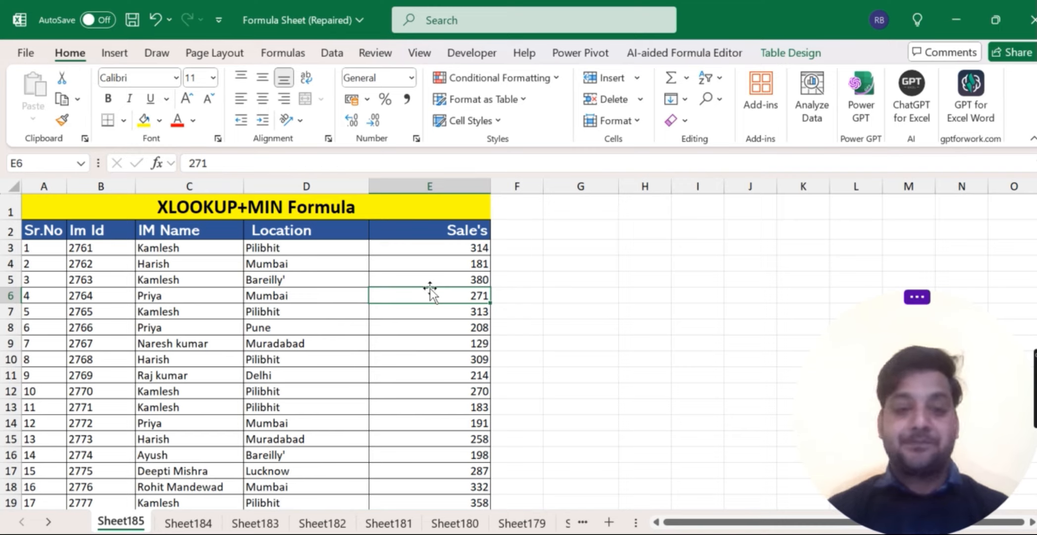
{"action": "left_click", "coordinate": [521, 243]}
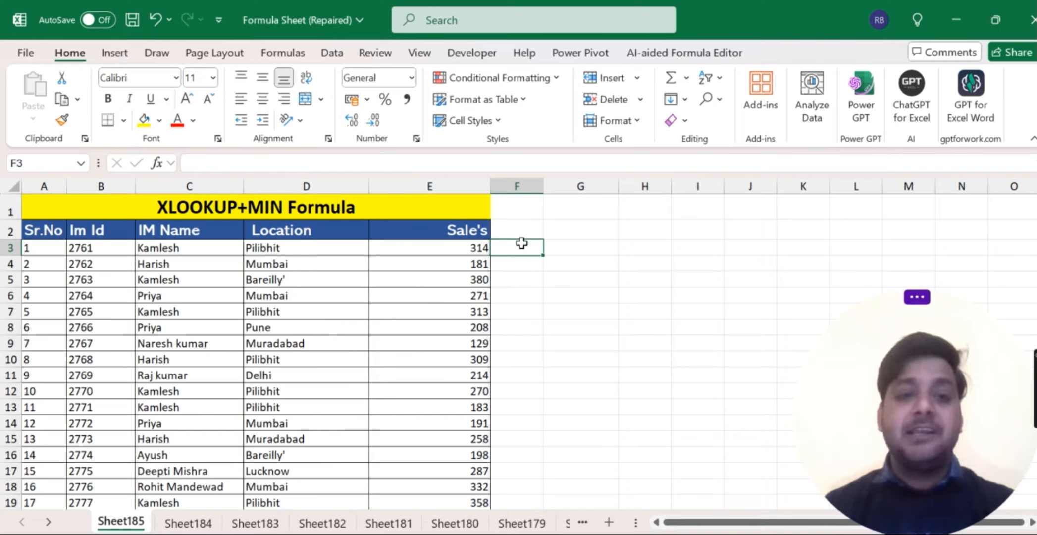
{"action": "key", "text": "Right"}
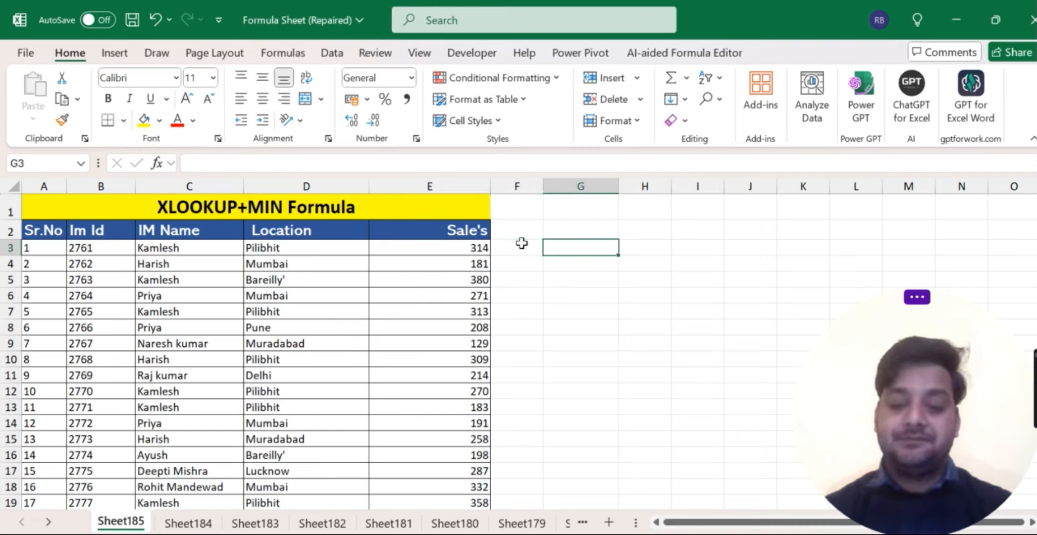
{"action": "type", "text": "Imployee"}
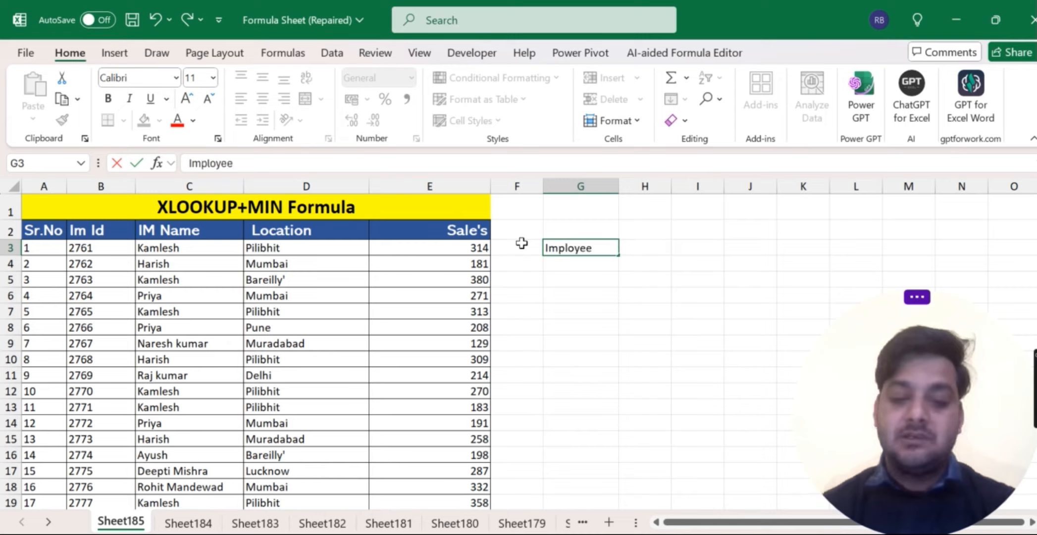
{"action": "type", "text": "s Name"}
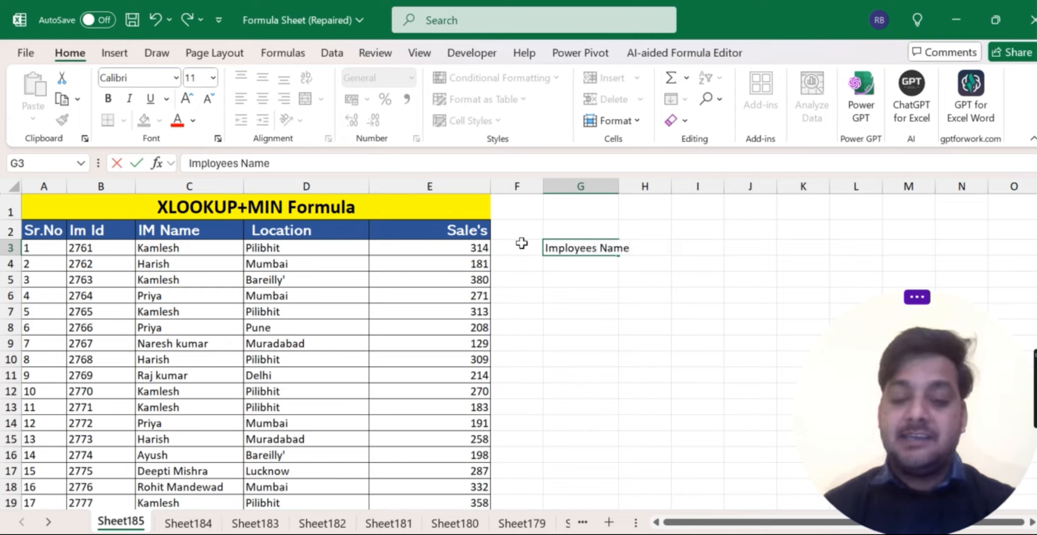
{"action": "key", "text": "Right"}
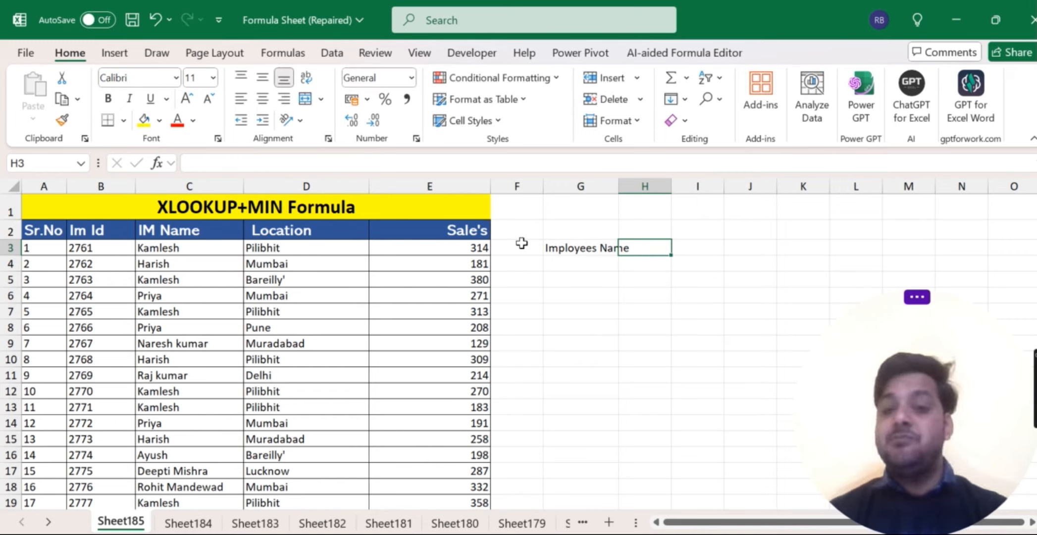
- Enter the header "Minimum Sale's" in cell H3
{"action": "type", "text": "Min"}
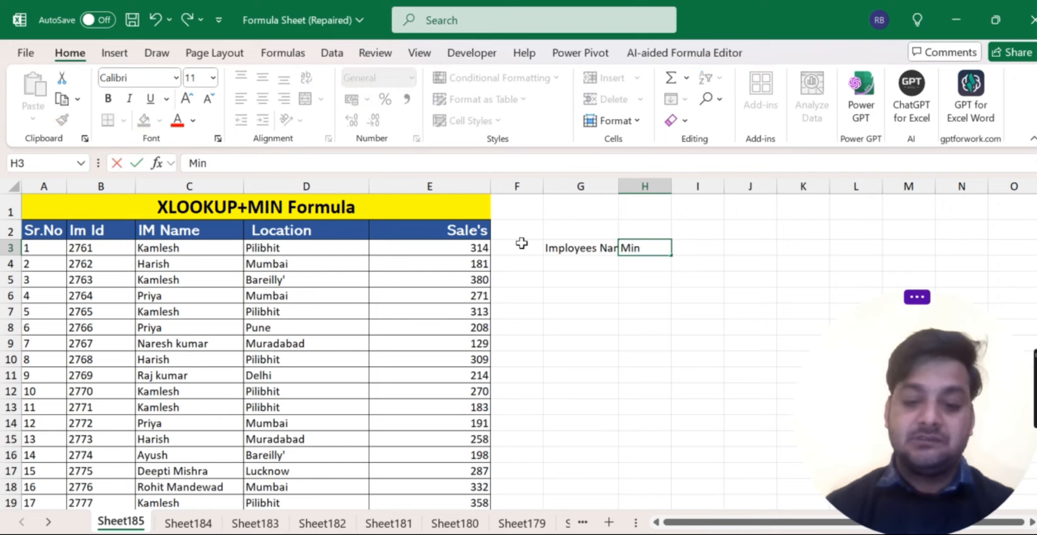
{"action": "type", "text": "imum"}
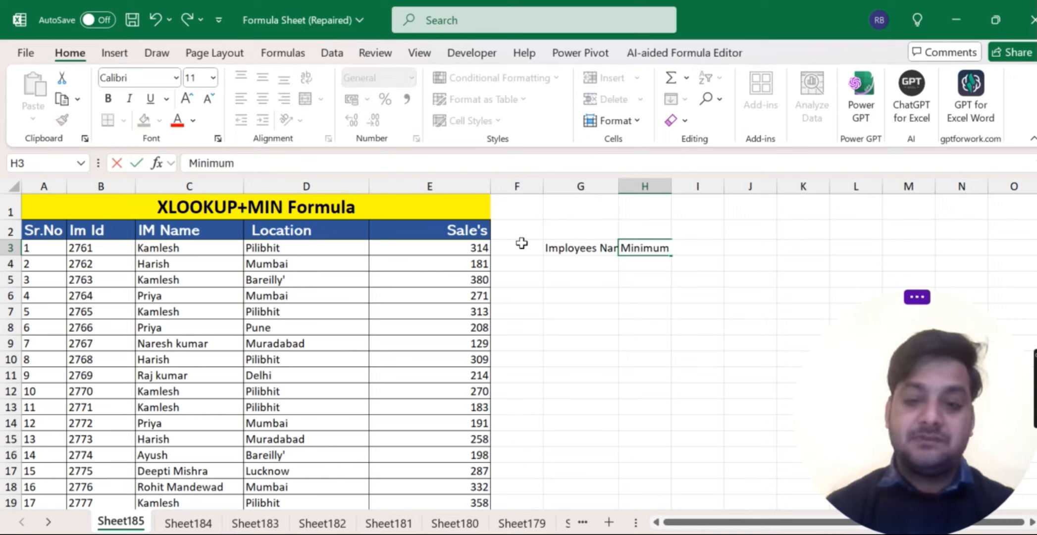
{"action": "type", "text": " Sale"}
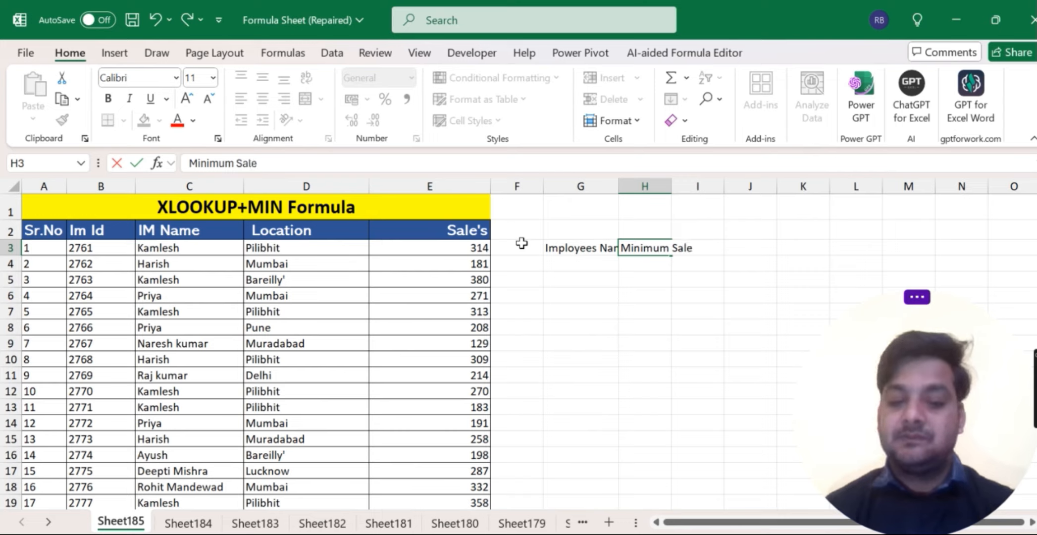
{"action": "type", "text": "'s"}
{"action": "key", "text": "Return"}
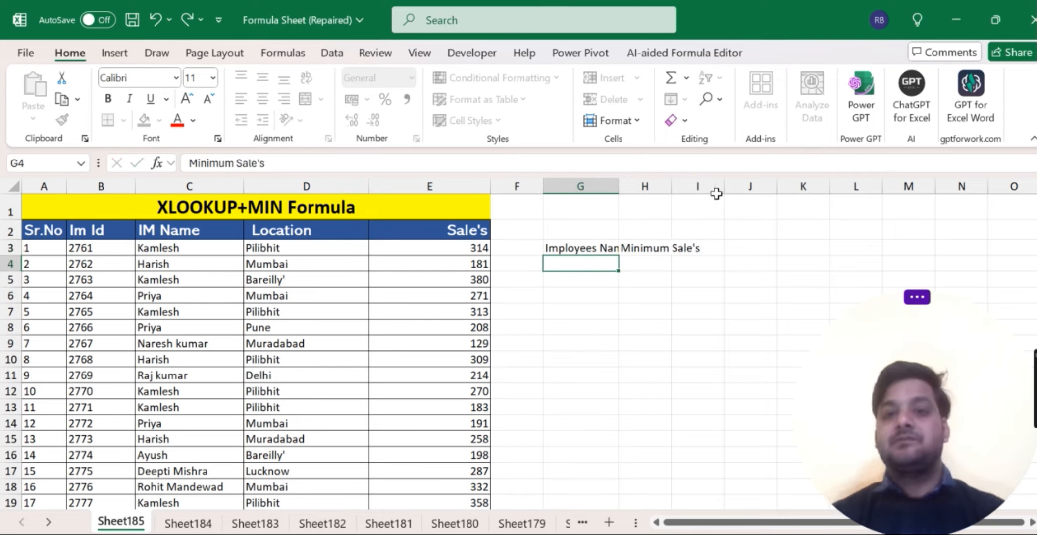
- Fit the widths of columns H and G to their header text, dismissing any circular reference warning
{"action": "double_click", "coordinate": [671, 185]}
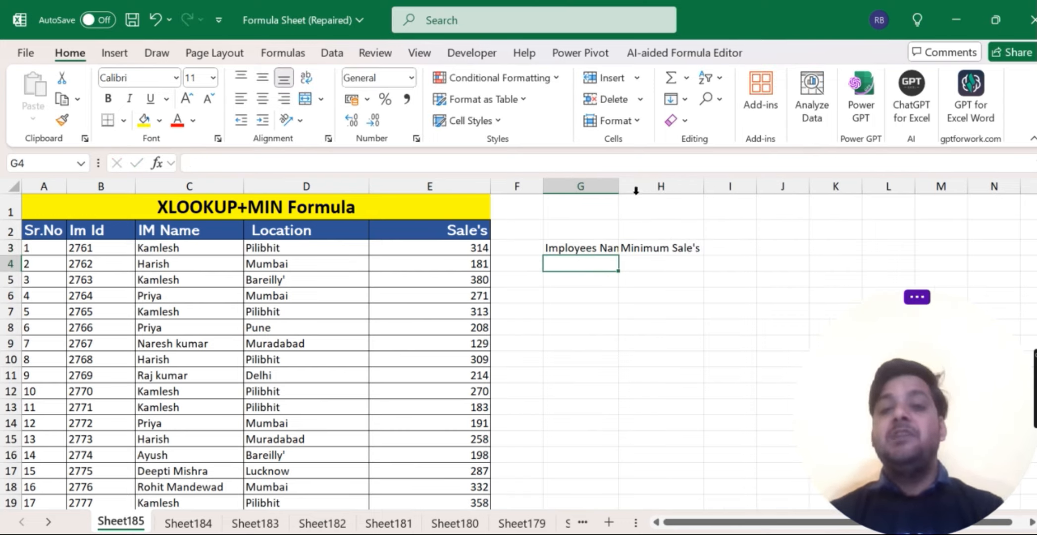
{"action": "double_click", "coordinate": [614, 187]}
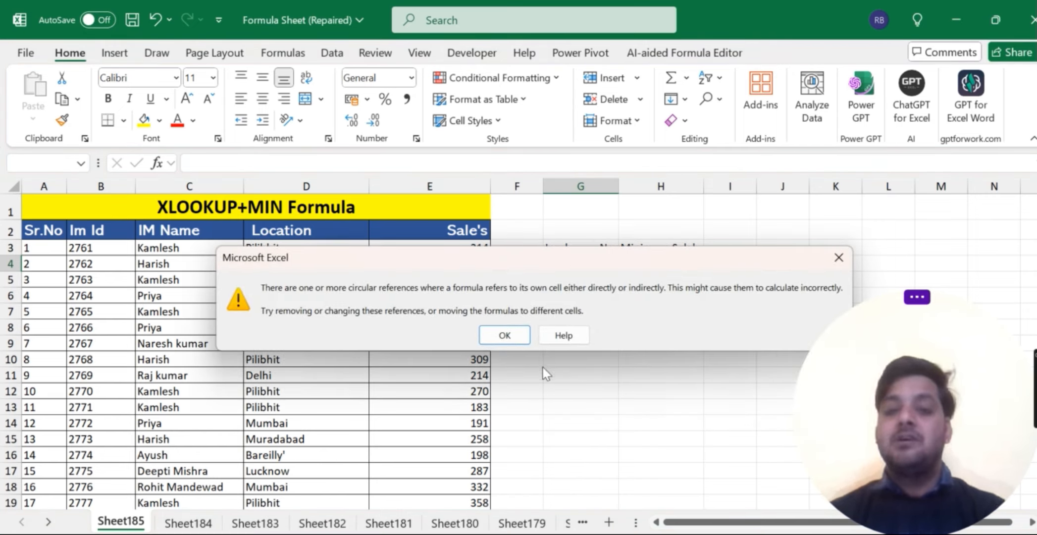
{"action": "left_click", "coordinate": [519, 337]}
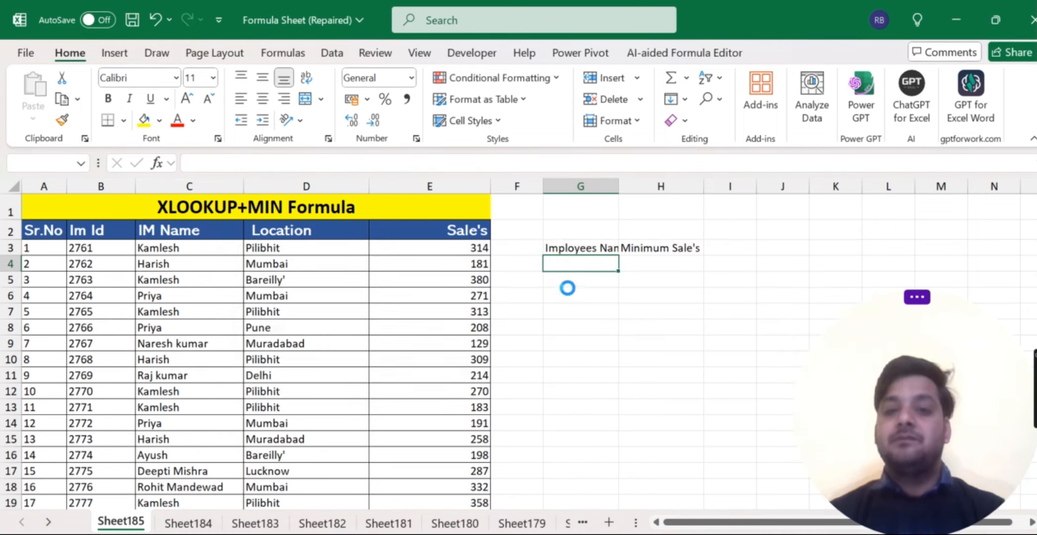
{"action": "left_click", "coordinate": [598, 232]}
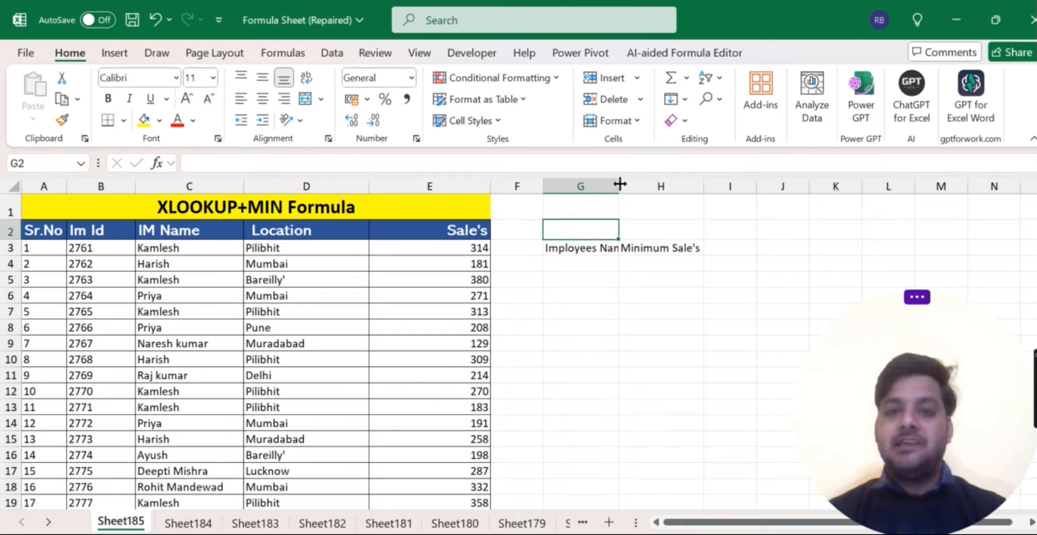
{"action": "double_click", "coordinate": [620, 184]}
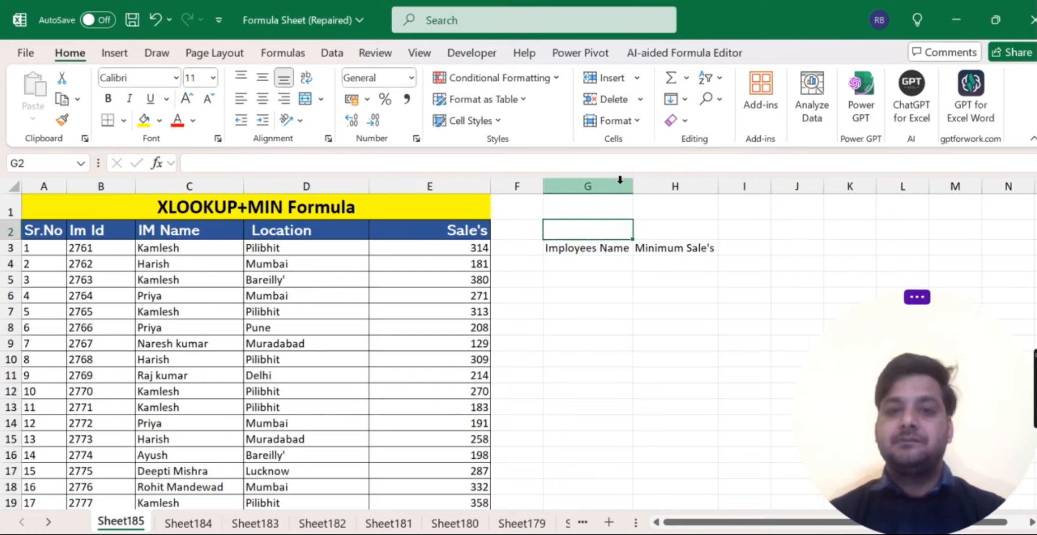
{"action": "left_click", "coordinate": [597, 281]}
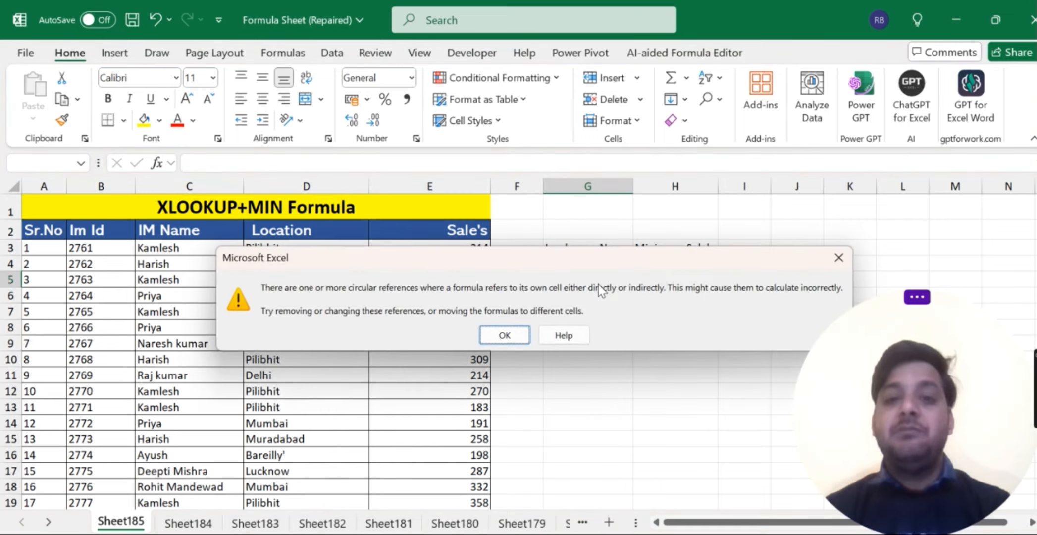
{"action": "key", "text": "Return"}
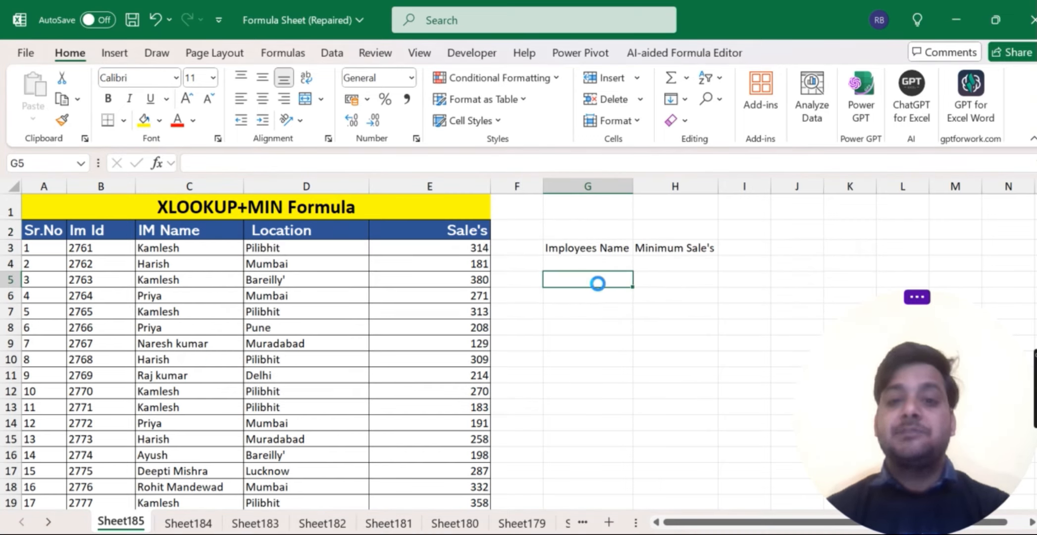
- Apply all borders to the two headers and the empty cells below them, range G3:H4
{"action": "key", "text": "Up"}
{"action": "key", "text": "Up"}
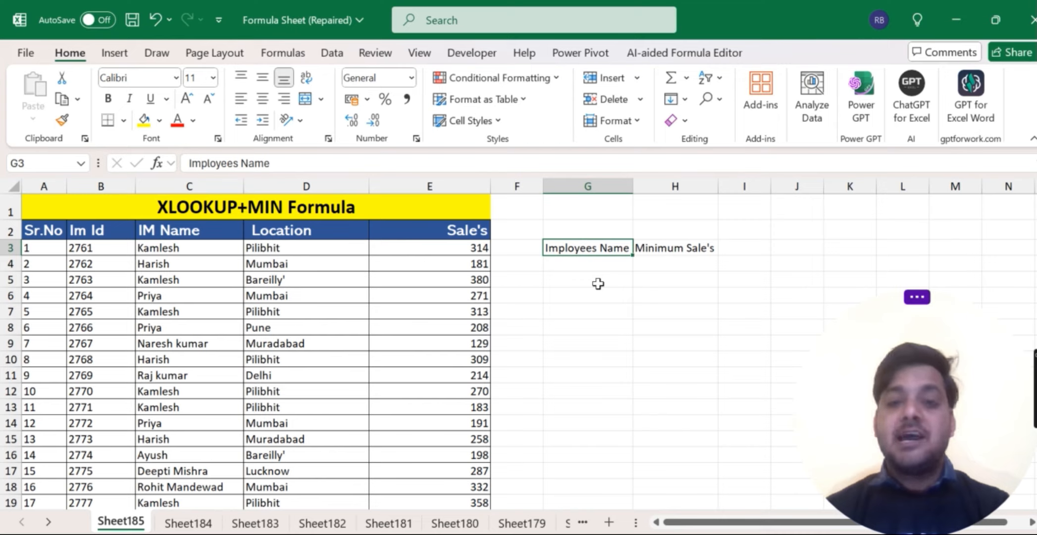
{"action": "key", "text": "shift+Right"}
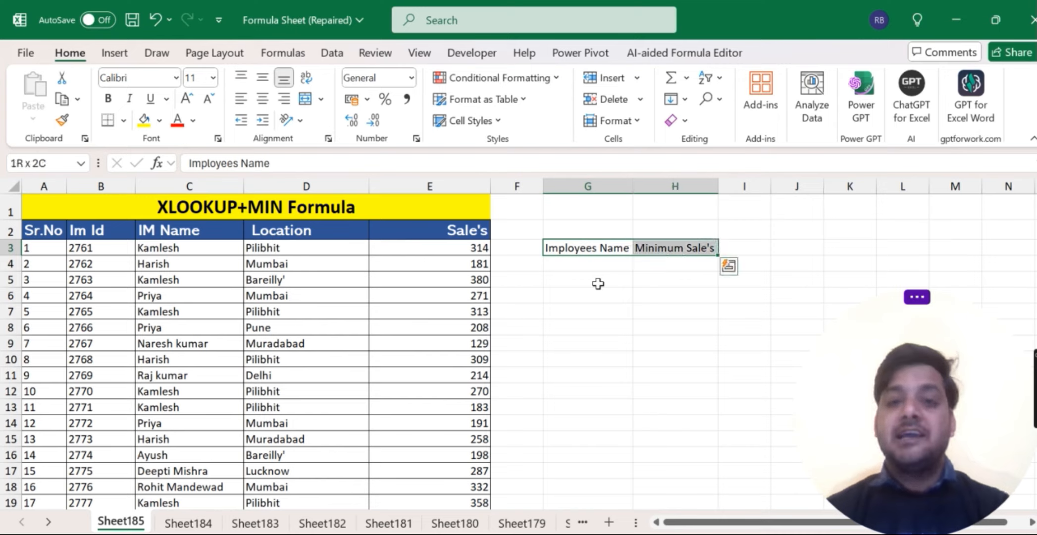
{"action": "key", "text": "shift+Down"}
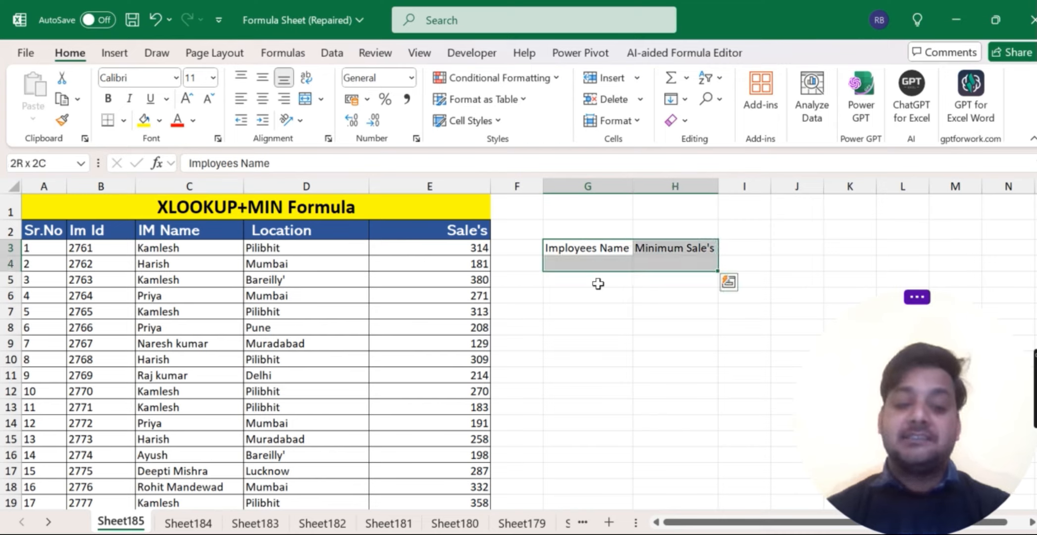
{"action": "key", "text": "alt+h"}
{"action": "key", "text": "b"}
{"action": "key", "text": "a"}
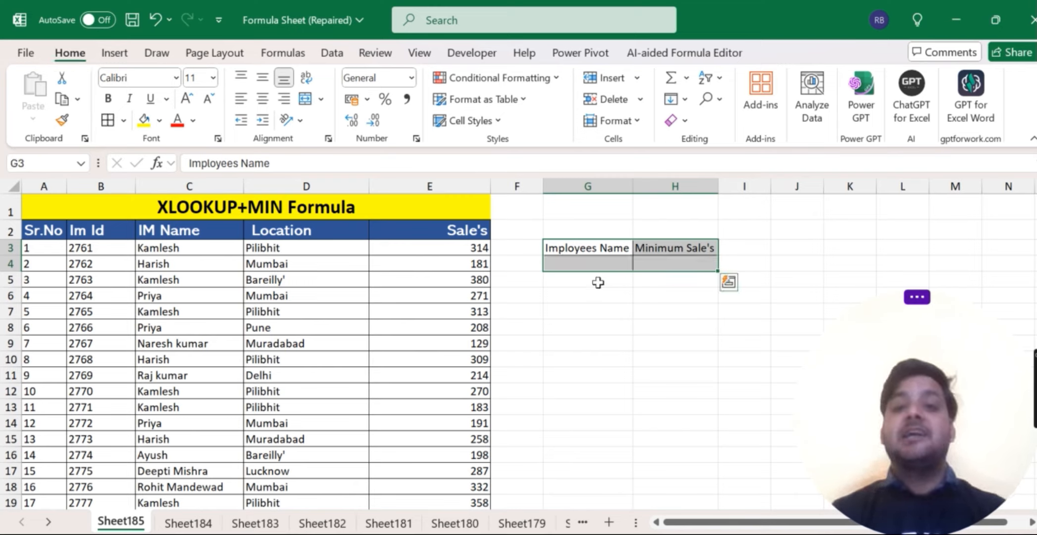
- Begin an XLOOKUP formula in G4 with MIN(E3:E78) over the Sale's column as its lookup value
{"action": "left_click", "coordinate": [620, 266]}
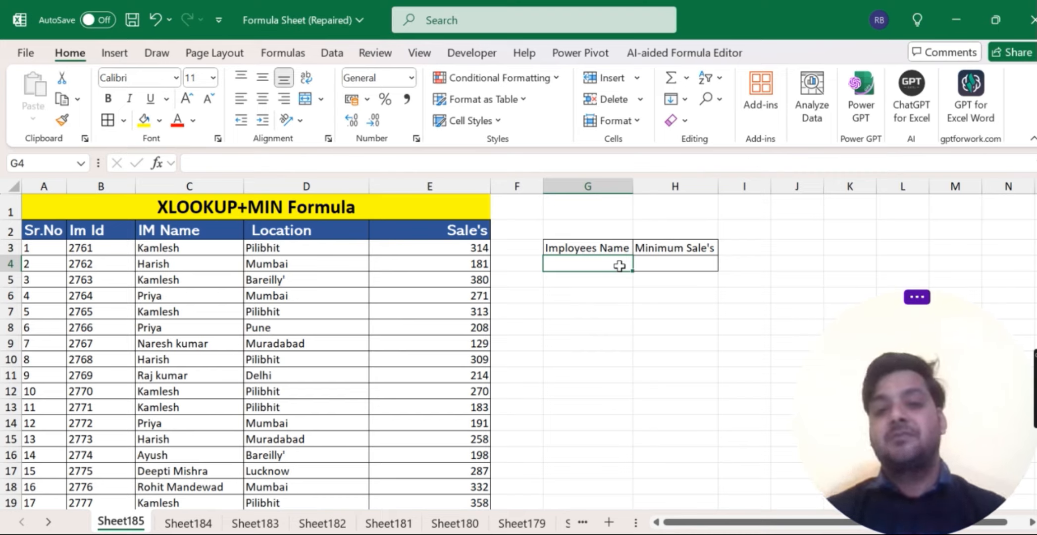
{"action": "type", "text": "="}
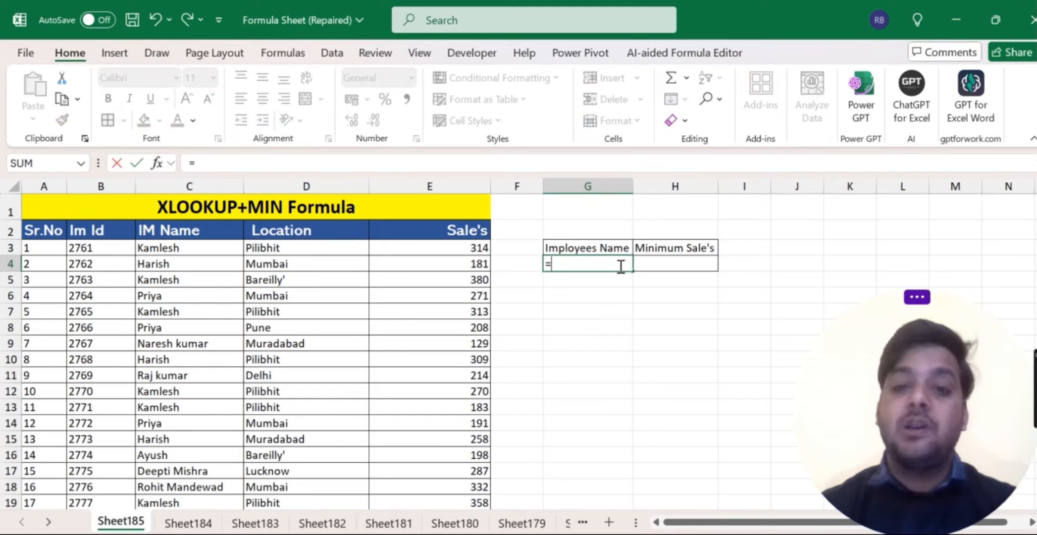
{"action": "type", "text": "xlo"}
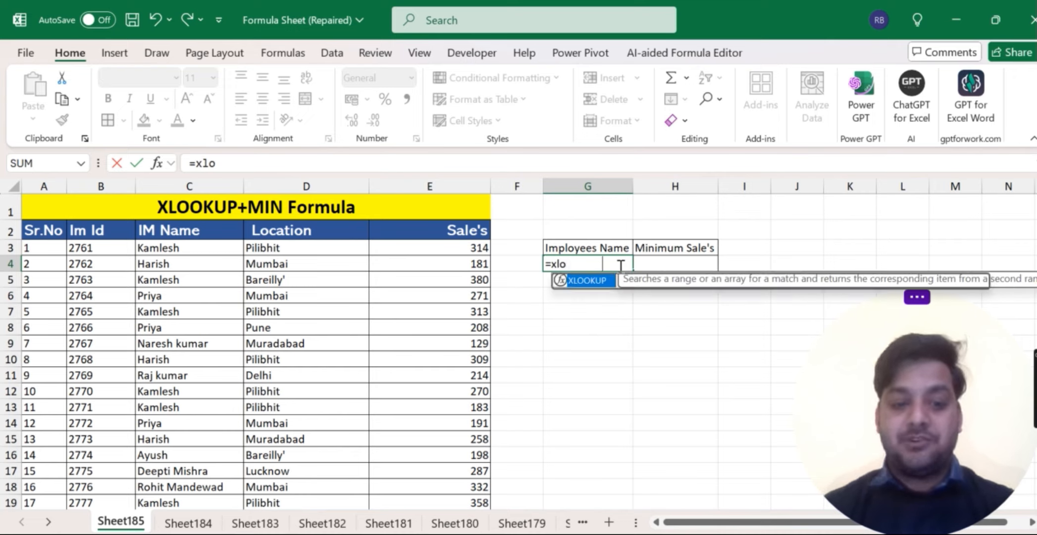
{"action": "key", "text": "Tab"}
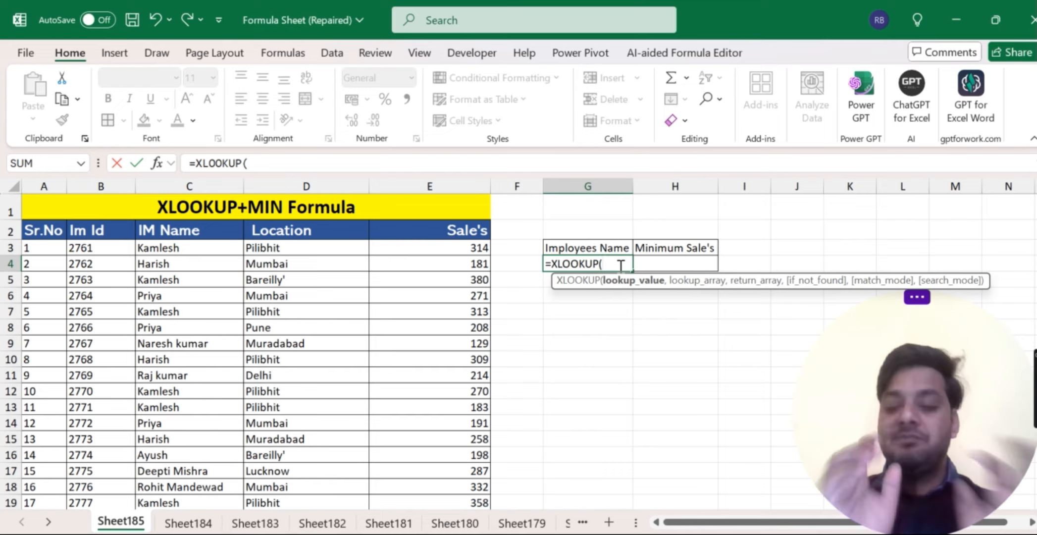
{"action": "type", "text": "min"}
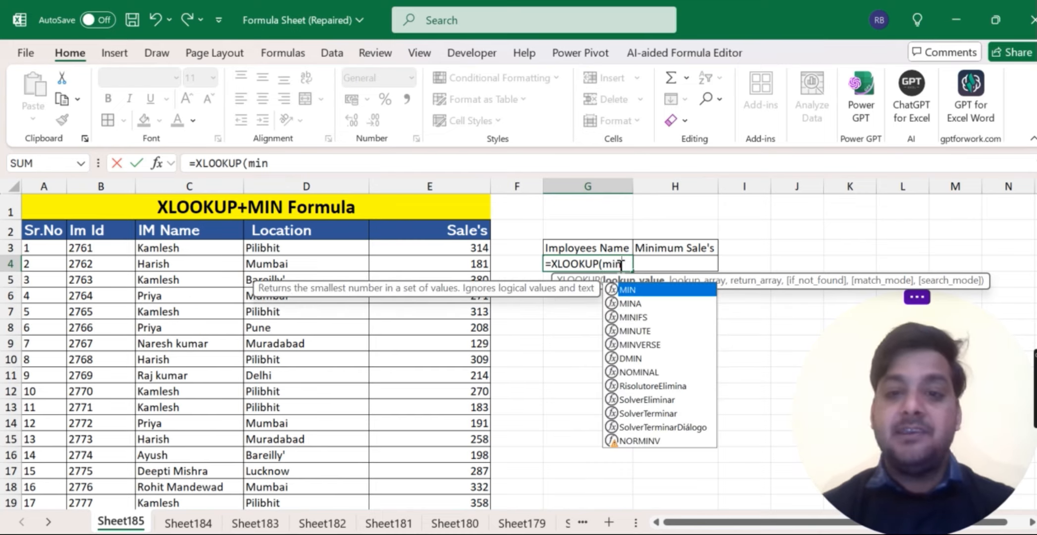
{"action": "key", "text": "Tab"}
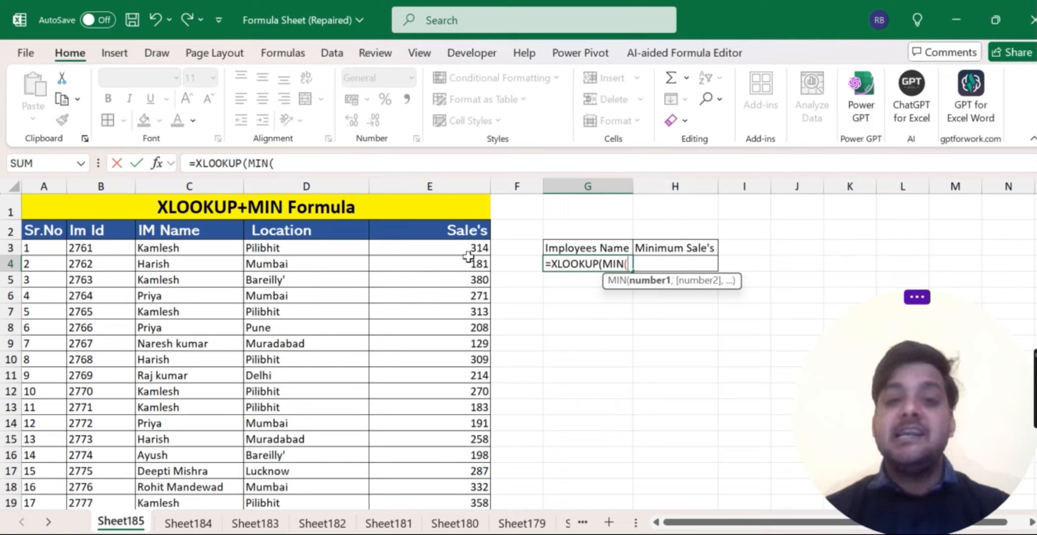
{"action": "left_click", "coordinate": [435, 249]}
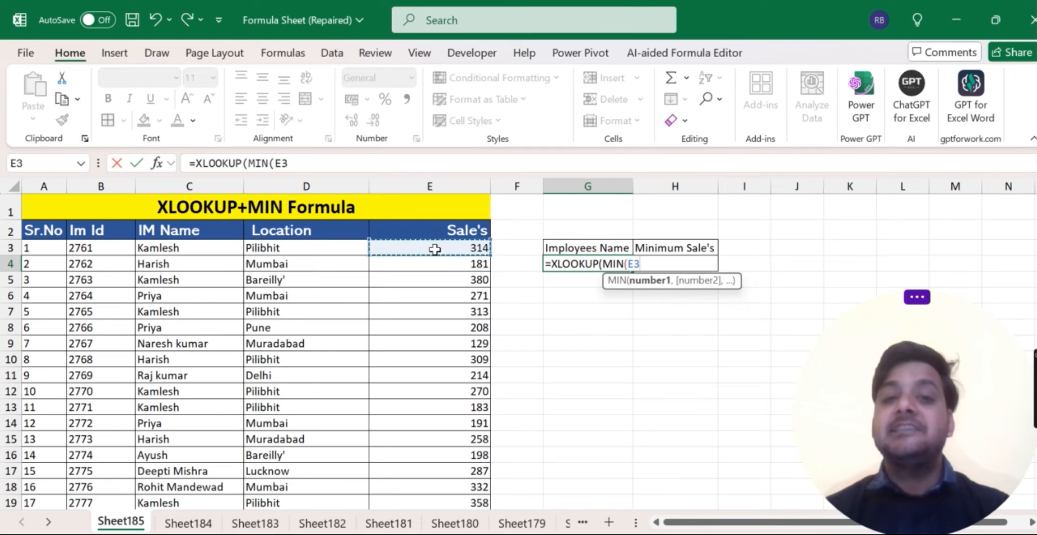
{"action": "left_click_drag", "start_coordinate": [431, 277], "coordinate": [430, 446]}
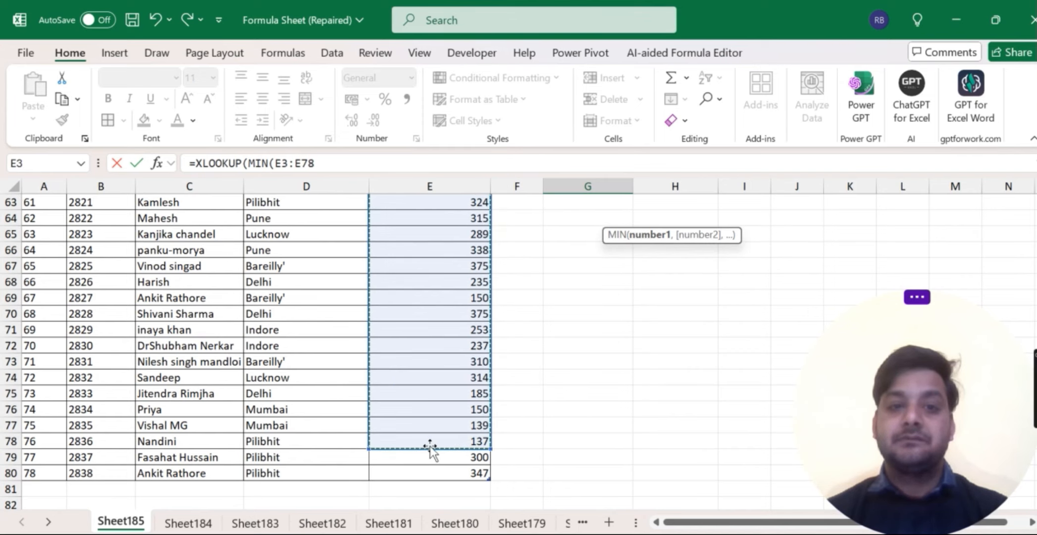
{"action": "scroll", "coordinate": [431, 446], "scroll_direction": "up", "scroll_amount": 20}
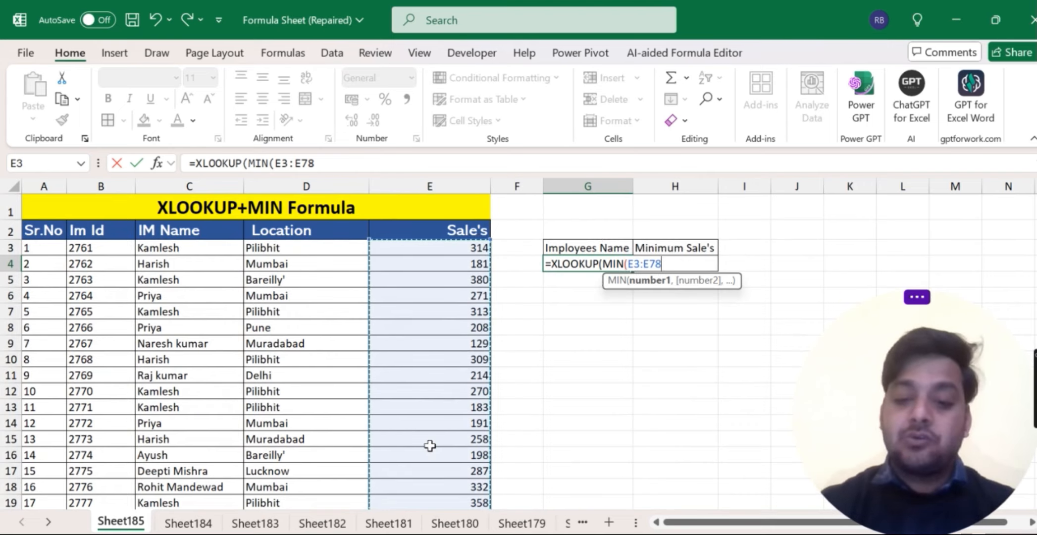
{"action": "type", "text": ")"}
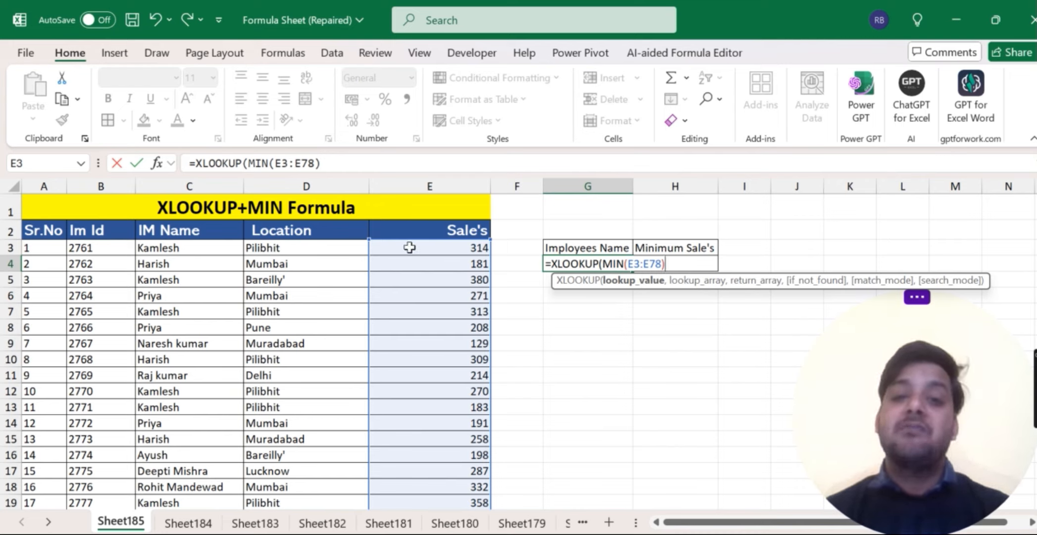
- Continue the XLOOKUP formula in G4 after the MIN part with the Sale's range E3:E78 as the lookup array
{"action": "key", "text": "Return"}
{"action": "key", "text": "Return"}
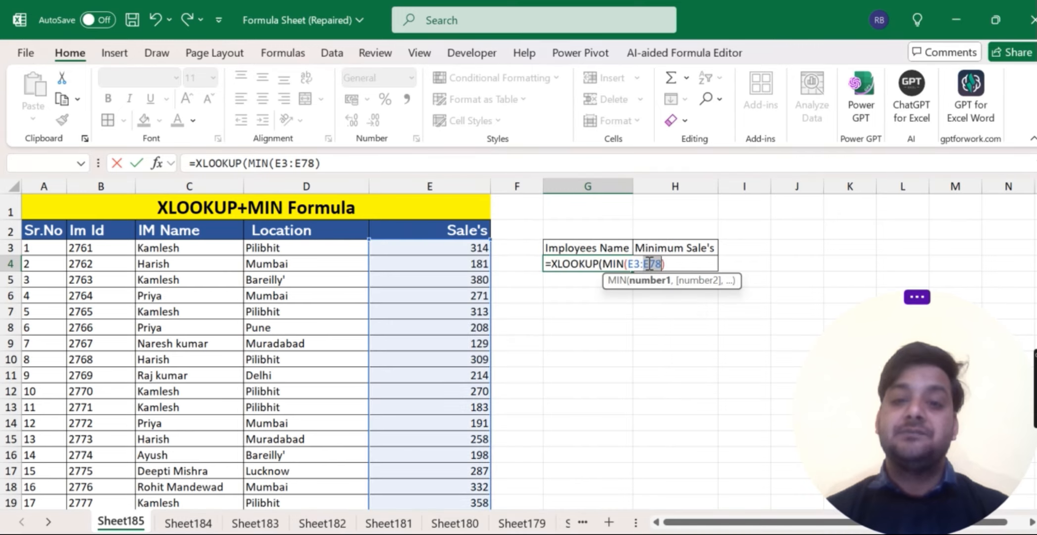
{"action": "left_click", "coordinate": [670, 264]}
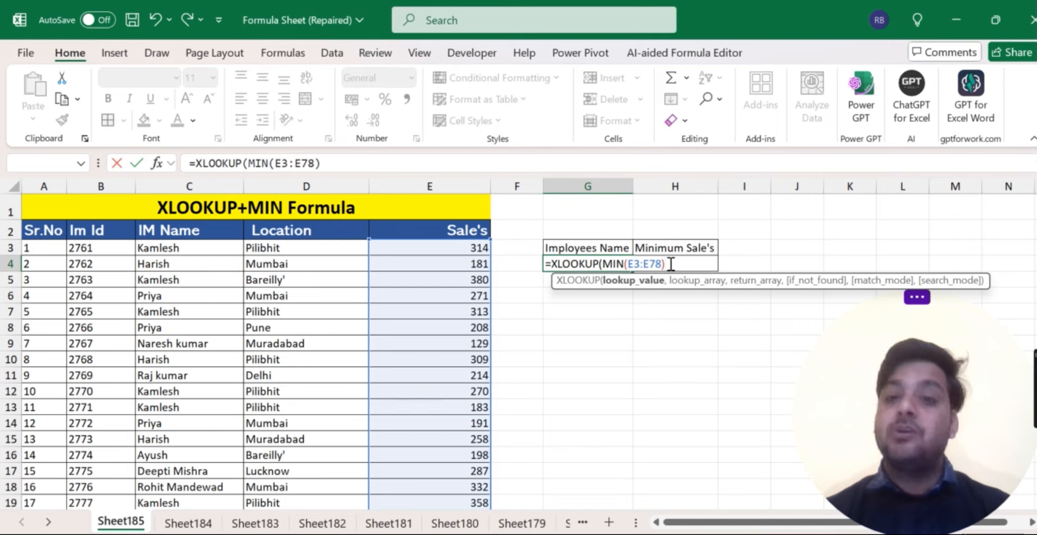
{"action": "type", "text": ","}
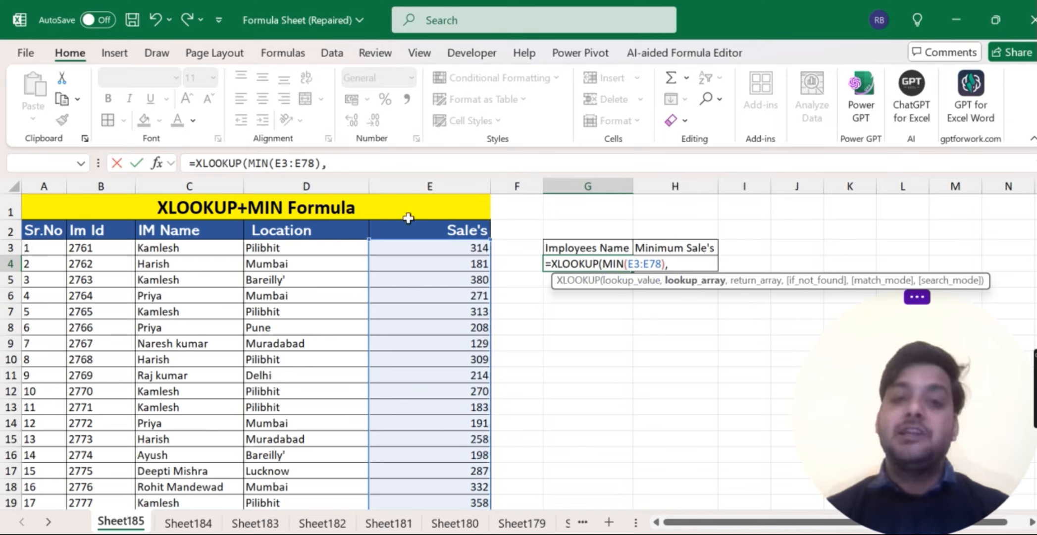
{"action": "left_click_drag", "start_coordinate": [405, 245], "coordinate": [443, 439]}
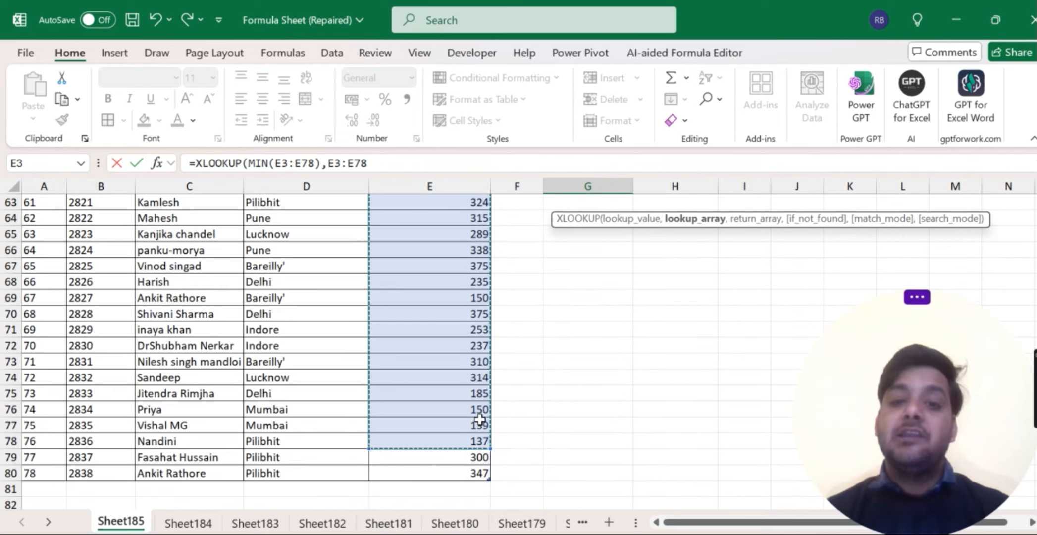
- Complete the XLOOKUP formula in G4 with the IM Name range C3:C78 as the return array
{"action": "scroll", "coordinate": [479, 419], "scroll_direction": "up", "scroll_amount": 20}
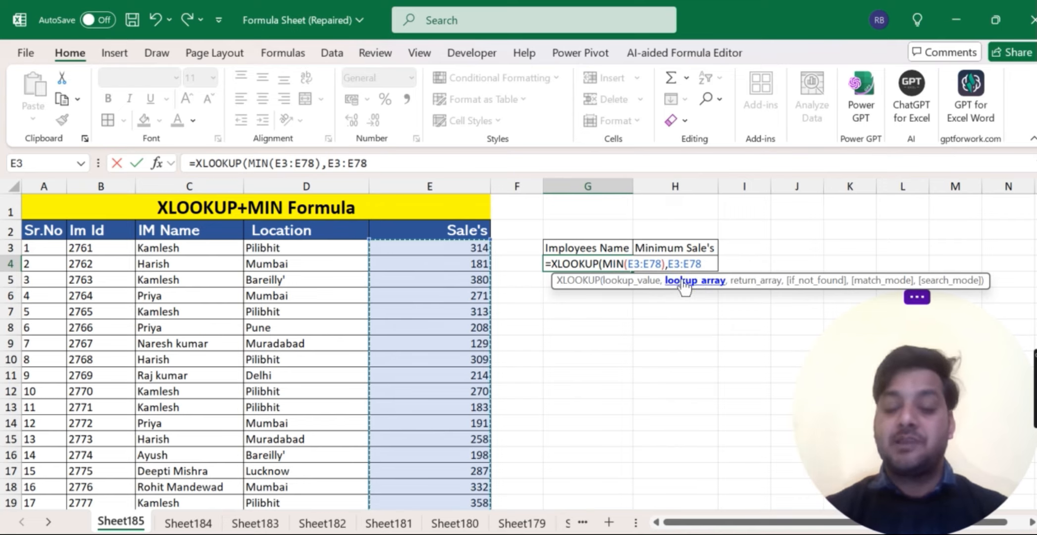
{"action": "type", "text": ","}
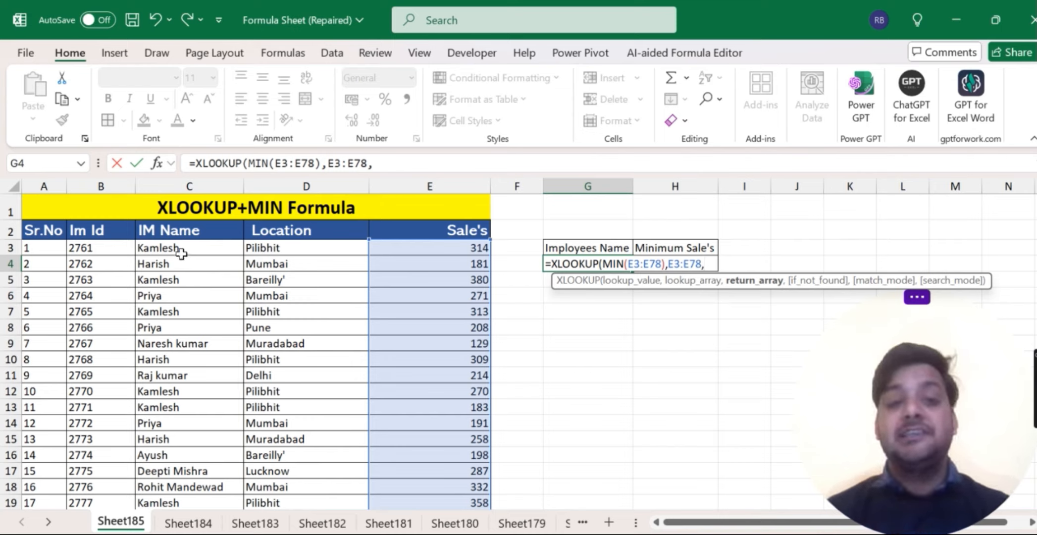
{"action": "left_click_drag", "start_coordinate": [181, 254], "coordinate": [188, 439]}
{"action": "scroll", "coordinate": [290, 414], "scroll_direction": "up", "scroll_amount": 20}
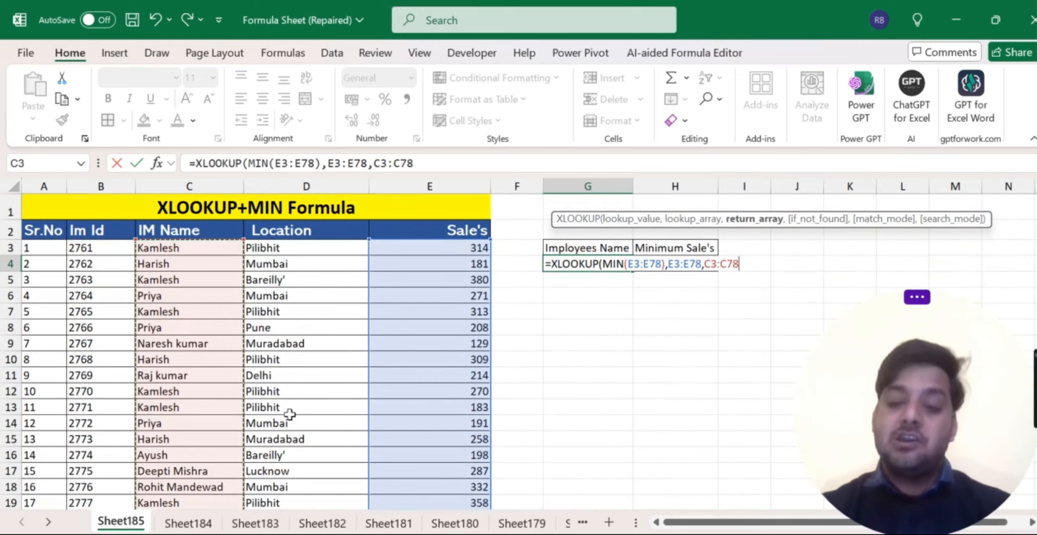
{"action": "type", "text": ")"}
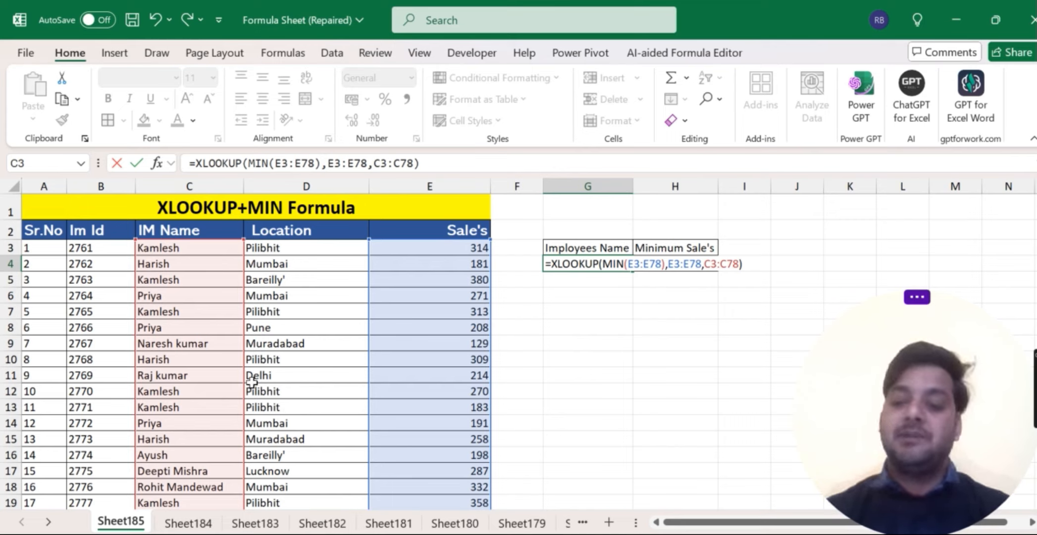
{"action": "key", "text": "Return"}
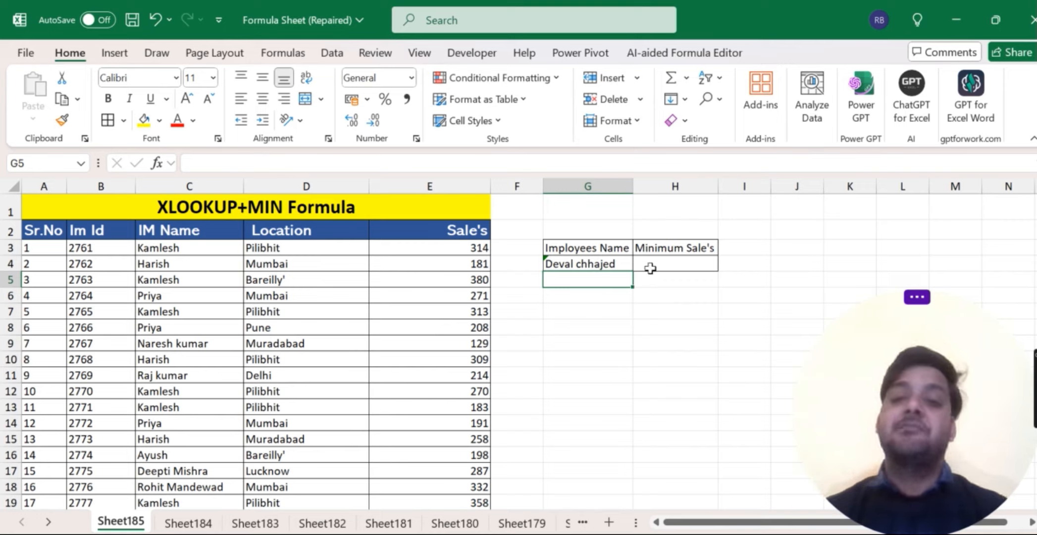
- Turn on filters for the table's header row A2:E2
{"action": "left_click", "coordinate": [445, 230]}
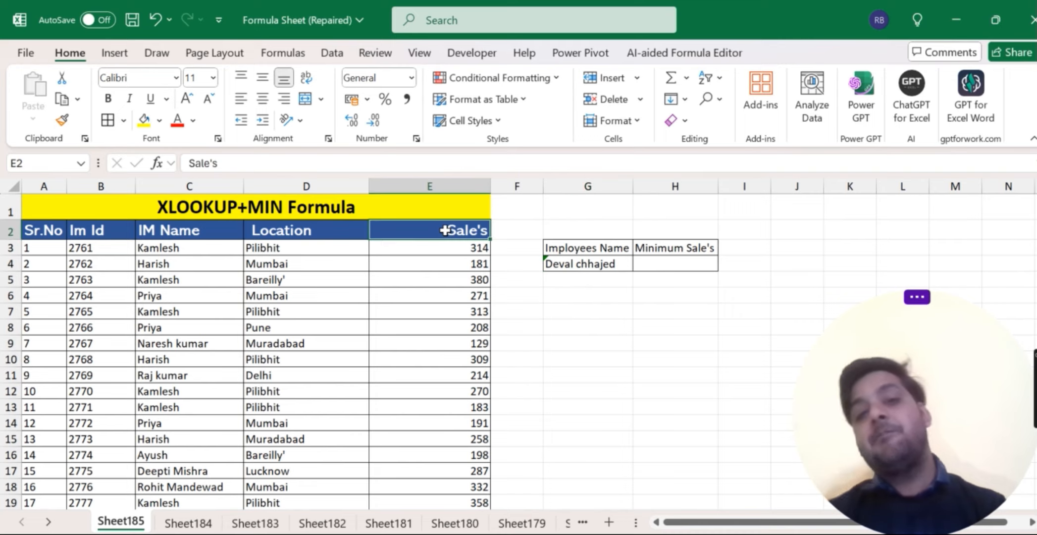
{"action": "key", "text": "shift+Left"}
{"action": "key", "text": "shift+Left"}
{"action": "key", "text": "shift+Left"}
{"action": "key", "text": "shift+Left"}
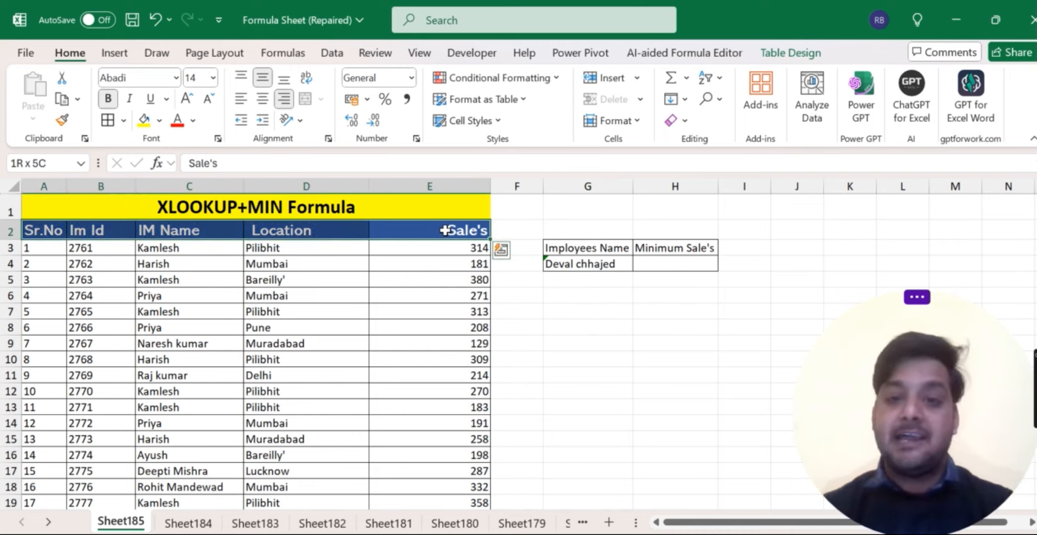
{"action": "key", "text": "ctrl+shift+l"}
- Filter the Sale's column to show only its smallest value, 128
{"action": "left_click", "coordinate": [445, 230]}
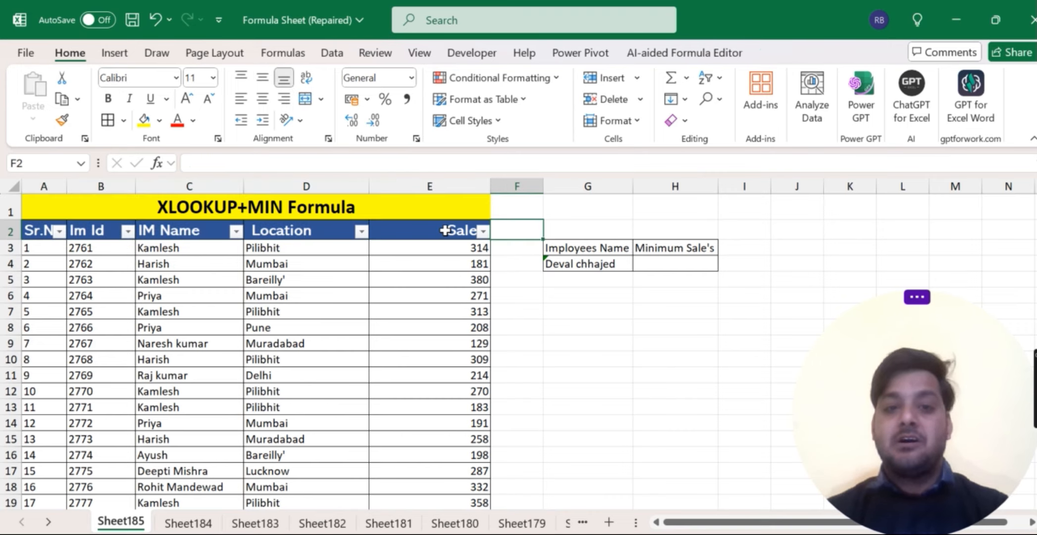
{"action": "key", "text": "alt+Down"}
{"action": "key", "text": "Down"}
{"action": "key", "text": "Down"}
{"action": "key", "text": "Down"}
{"action": "key", "text": "Down"}
{"action": "key", "text": "Down"}
{"action": "key", "text": "Down"}
{"action": "key", "text": "Down"}
{"action": "key", "text": "Down"}
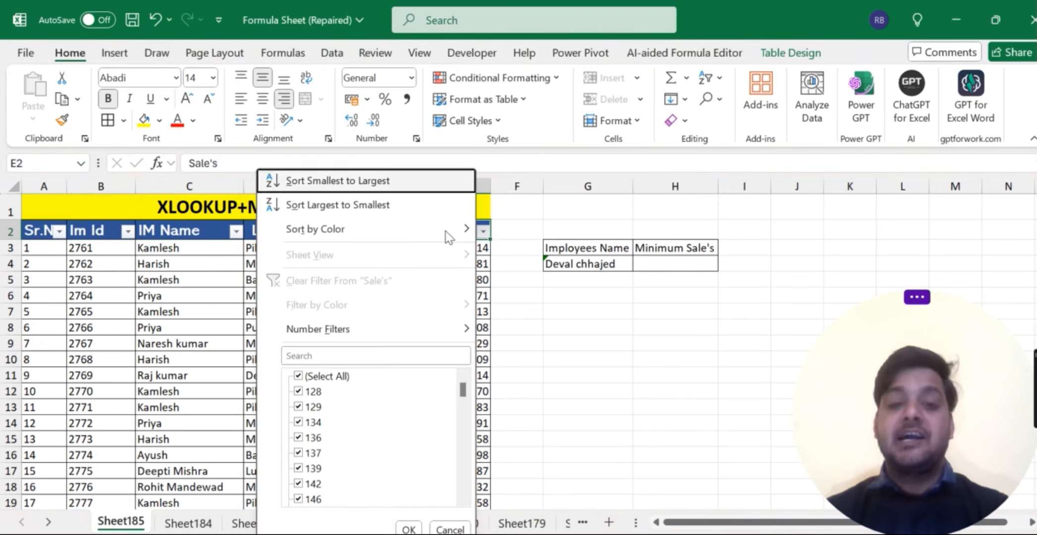
{"action": "key", "text": "Up"}
{"action": "key", "text": "space"}
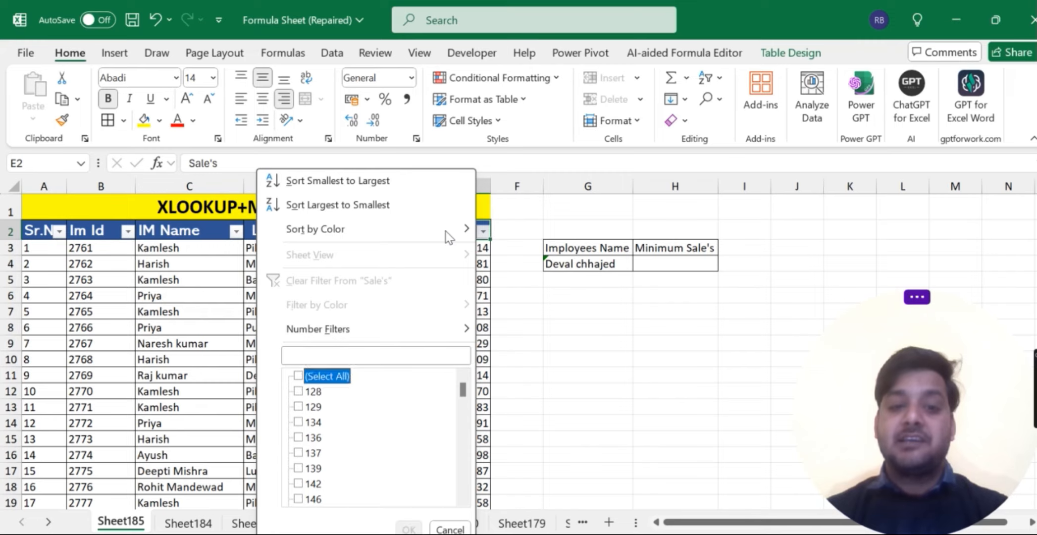
{"action": "key", "text": "Down"}
{"action": "key", "text": "space"}
{"action": "key", "text": "Return"}
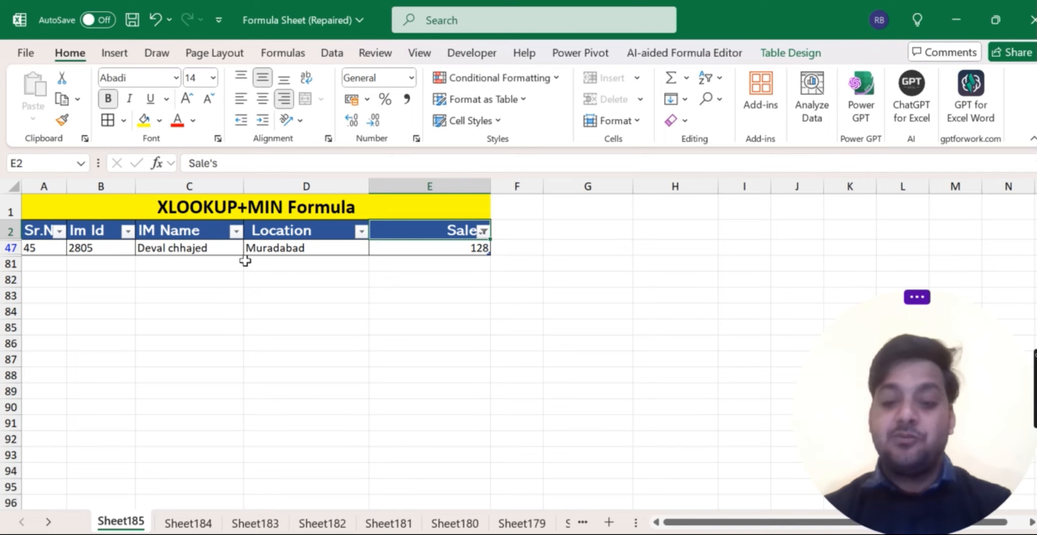
- Undo the Sale's filter and turn off the table's header filters
{"action": "key", "text": "ctrl+z"}
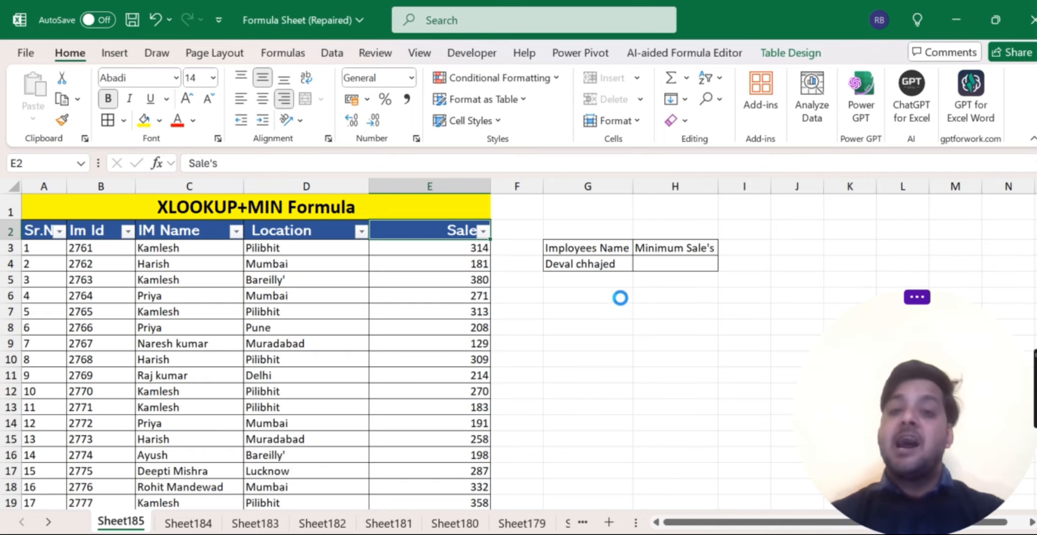
{"action": "key", "text": "ctrl+shift+l"}
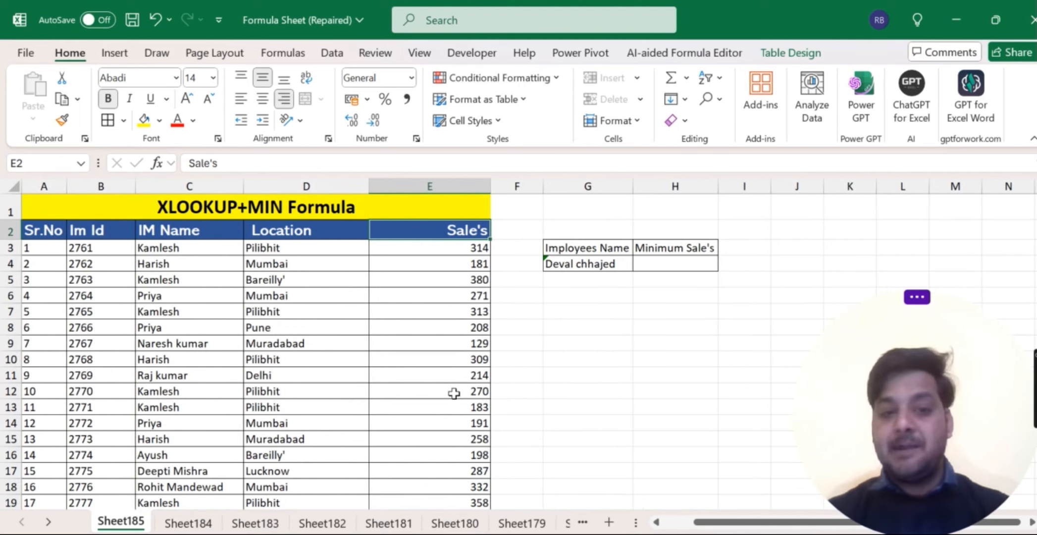
- Set the Sale's value in E14 to 10 and check the employee name returned in G4
{"action": "left_click", "coordinate": [438, 424]}
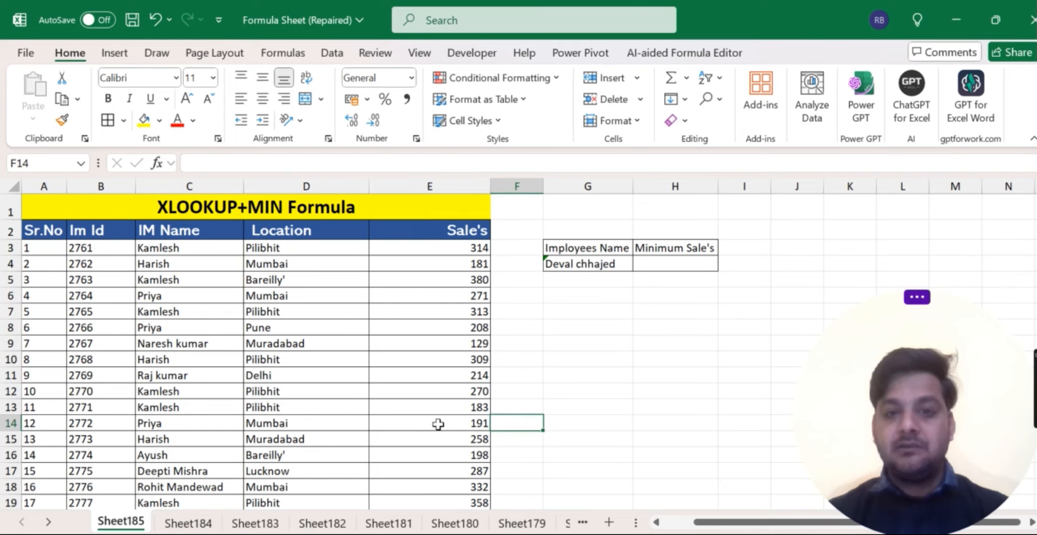
{"action": "left_click", "coordinate": [455, 424]}
{"action": "left_click", "coordinate": [455, 424]}
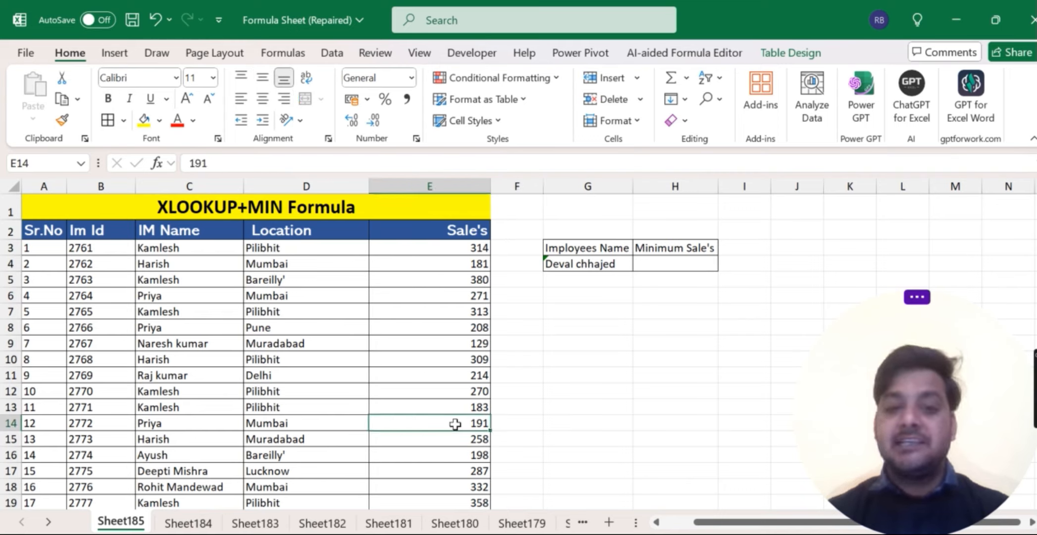
{"action": "type", "text": "10"}
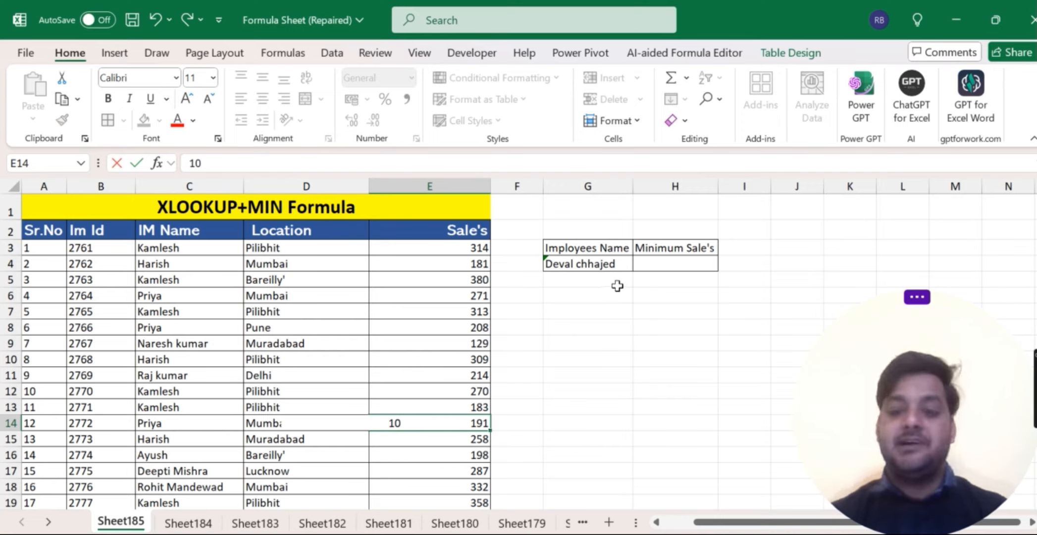
{"action": "key", "text": "Return"}
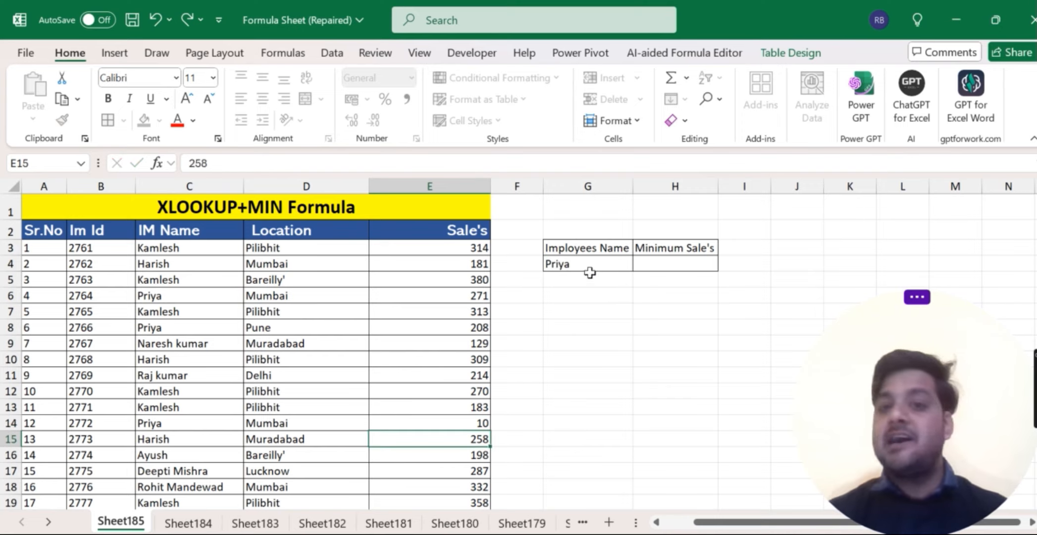
{"action": "left_click", "coordinate": [591, 264]}
{"action": "key", "text": "Right"}
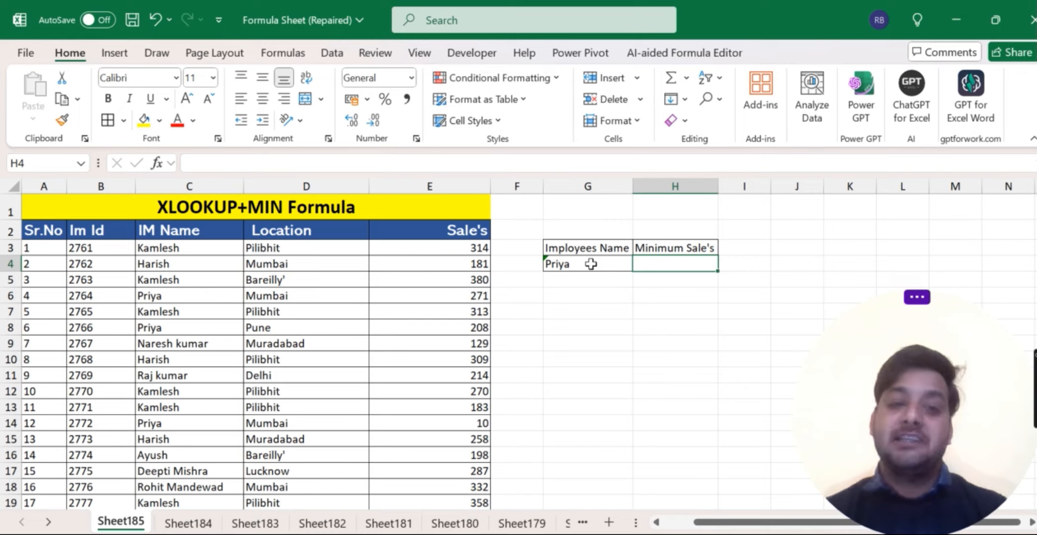
- Set the Sale's value in E14 to 400
{"action": "left_click", "coordinate": [429, 426]}
{"action": "type", "text": "400"}
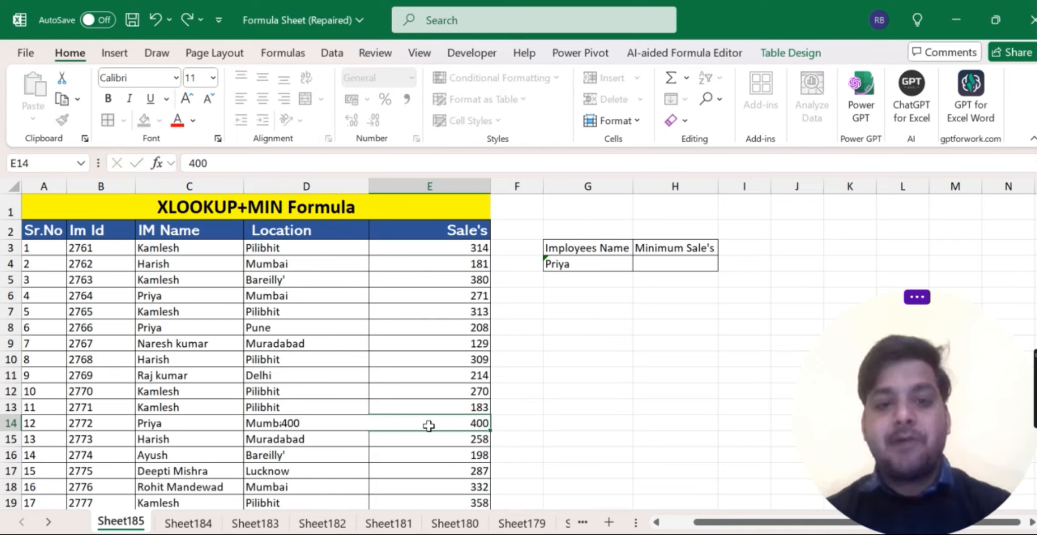
{"action": "key", "text": "Return"}
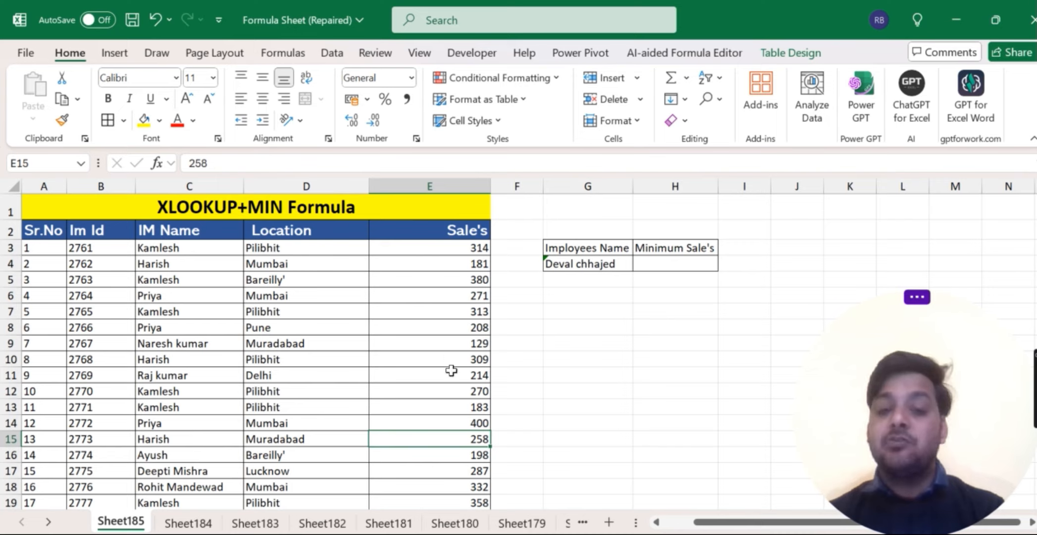
- Try to replace the Sale's value in E12 with 129
{"action": "left_click", "coordinate": [453, 389]}
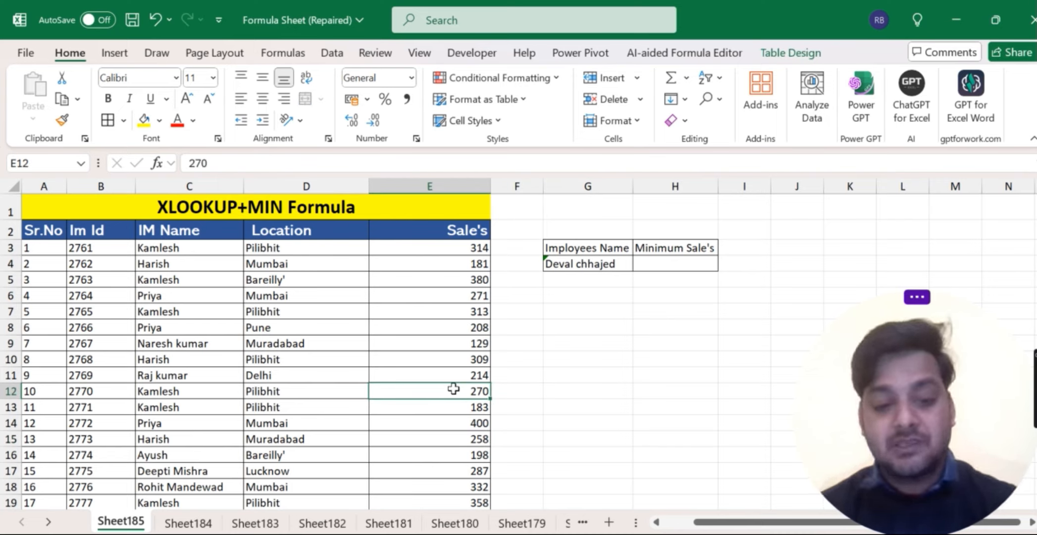
{"action": "type", "text": "12"}
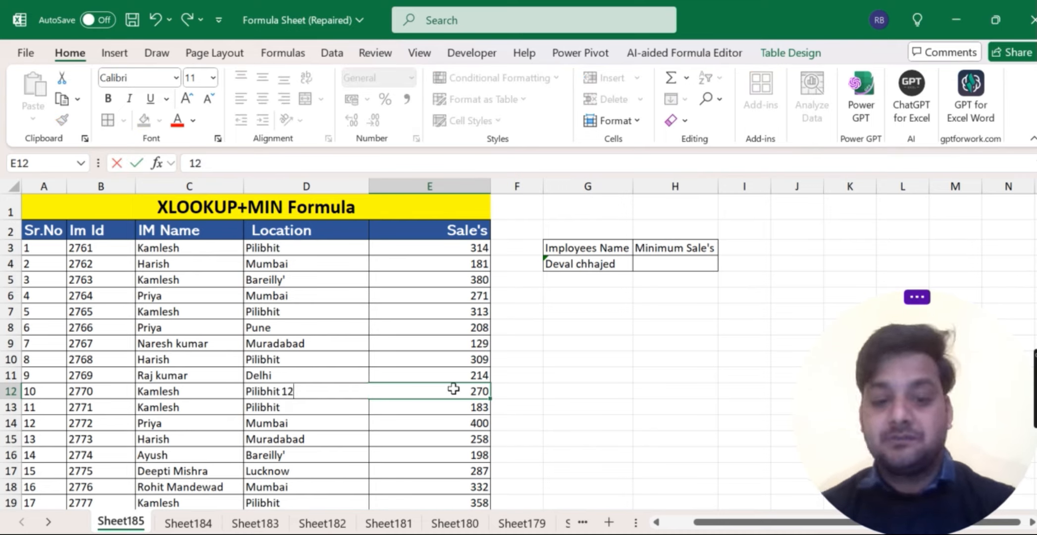
{"action": "type", "text": "9"}
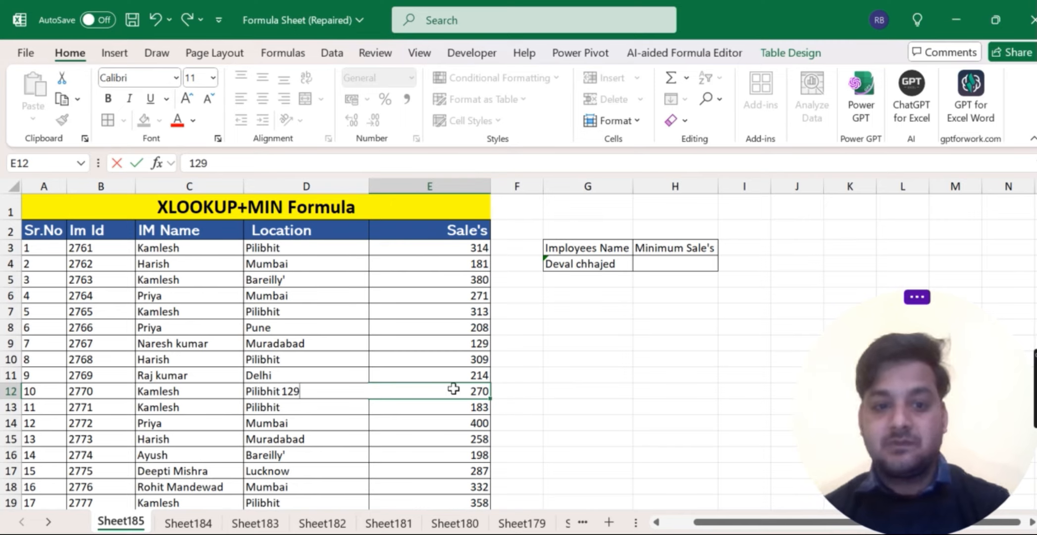
{"action": "key", "text": "BackSpace"}
{"action": "key", "text": "Return"}
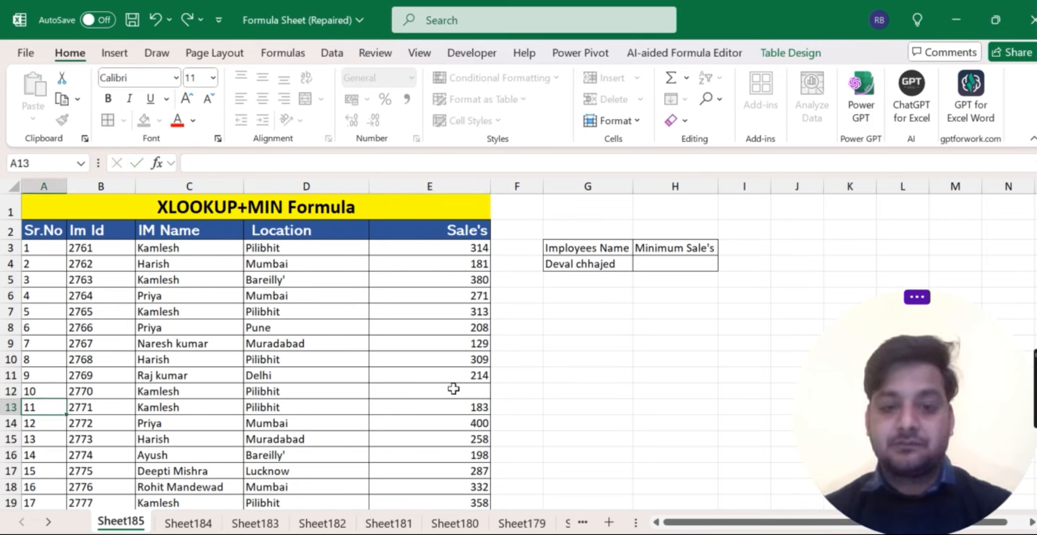
- Enter 129 as the Sale's value in the blank cell E12 and reselect that cell
{"action": "key", "text": "Right"}
{"action": "key", "text": "Right"}
{"action": "key", "text": "Right"}
{"action": "key", "text": "Right"}
{"action": "key", "text": "Right"}
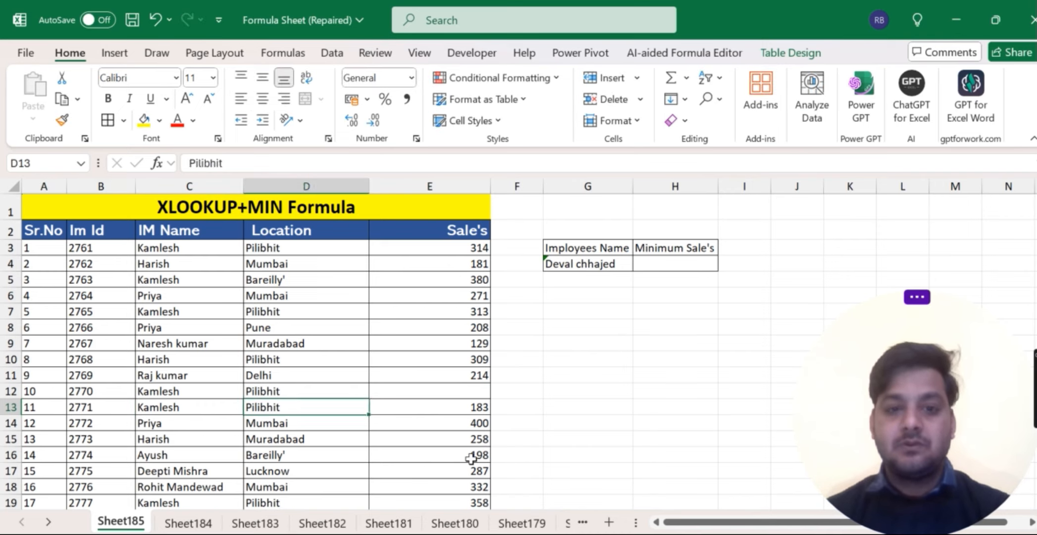
{"action": "key", "text": "Up"}
{"action": "key", "text": "Left"}
{"action": "key", "text": "Left"}
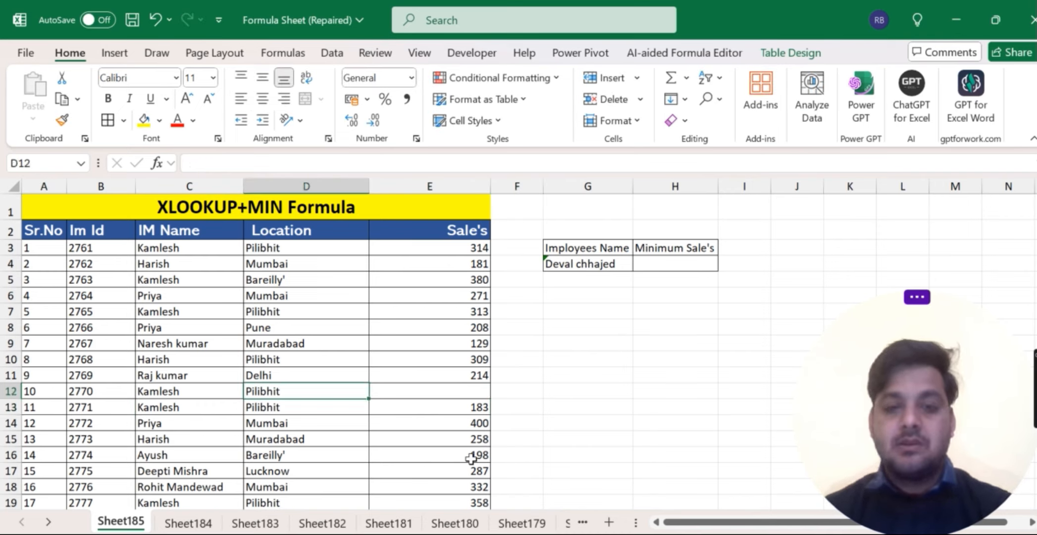
{"action": "key", "text": "Up"}
{"action": "key", "text": "Right"}
{"action": "key", "text": "Down"}
{"action": "type", "text": "129"}
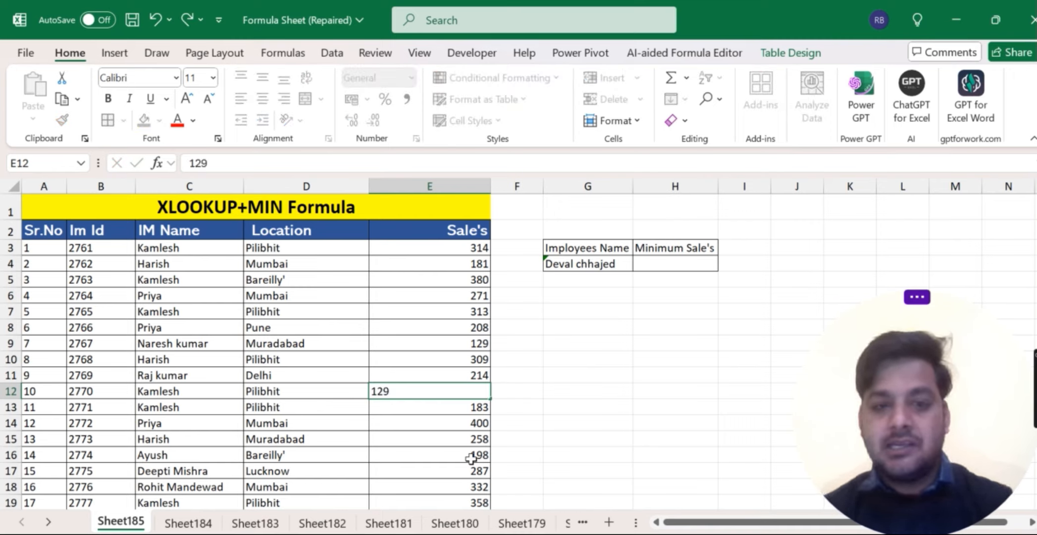
{"action": "key", "text": "Return"}
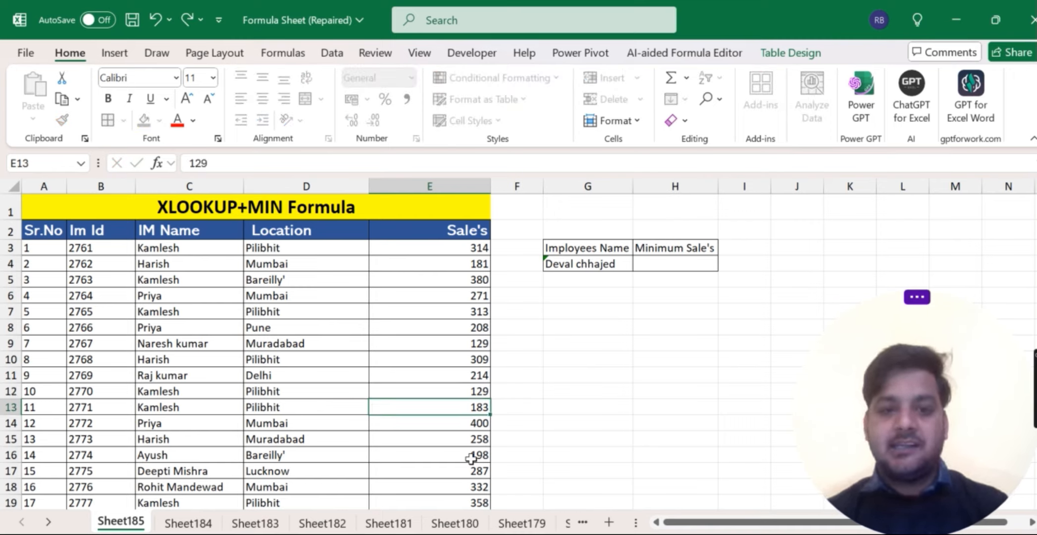
{"action": "left_click", "coordinate": [472, 392]}
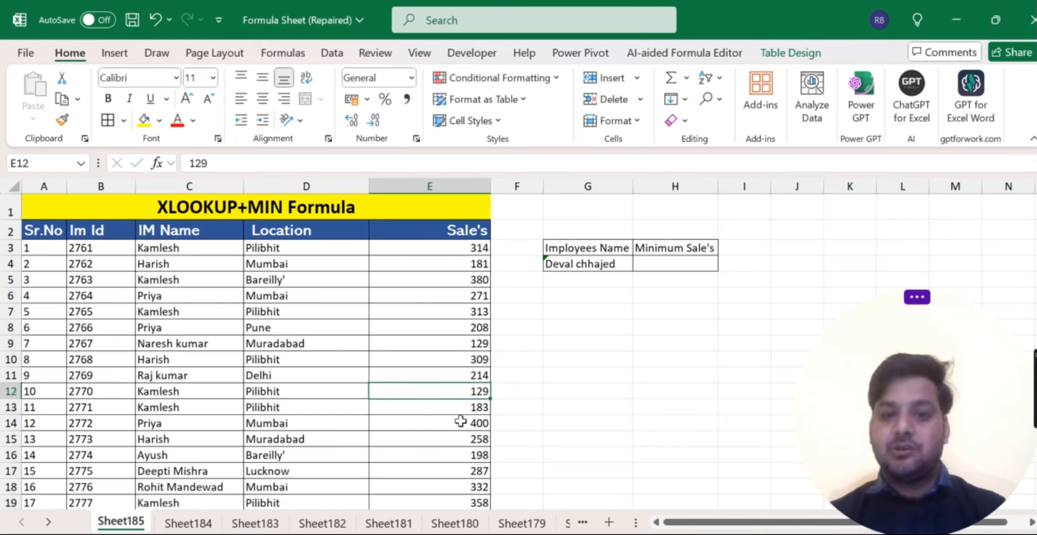